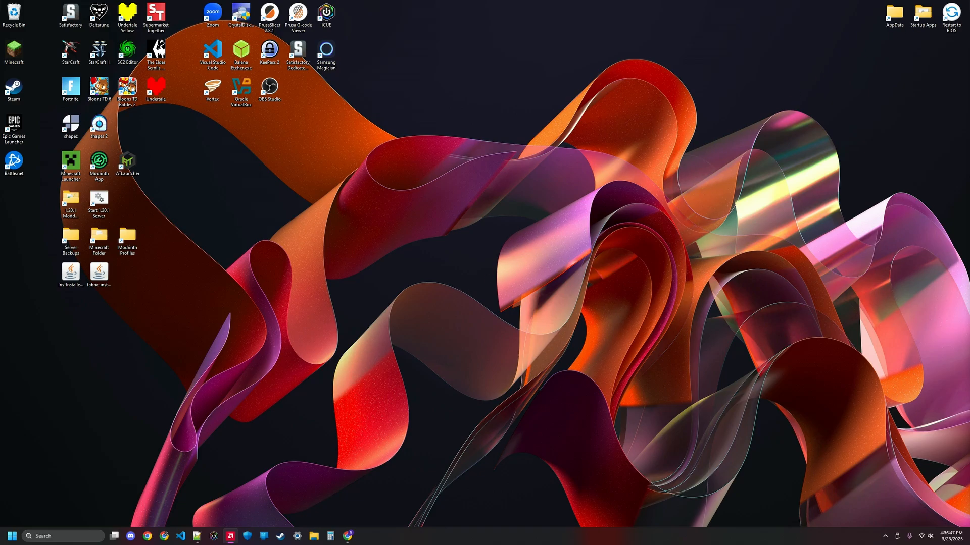
Step: Look over the Modrinth App download page, then close the browser tab
drag(969, 30, 484, 2)
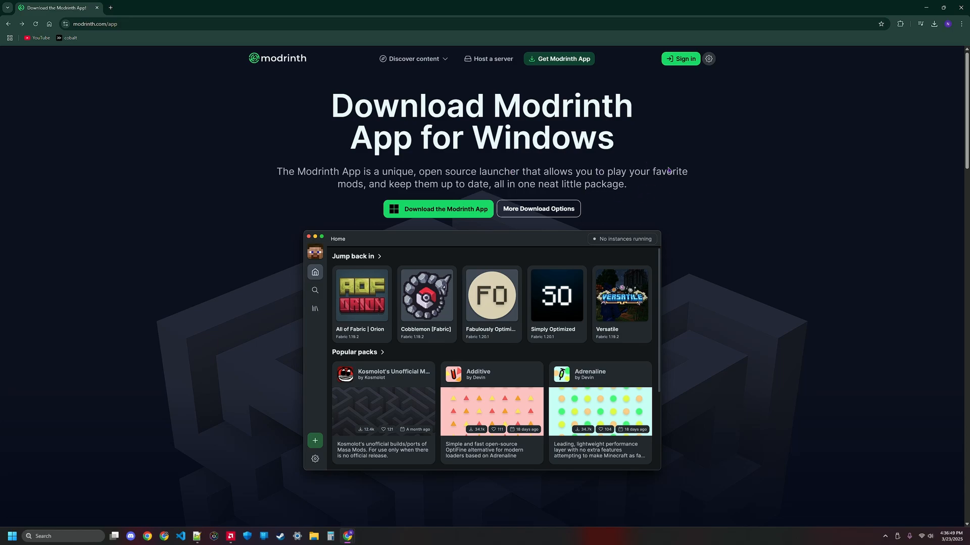
scroll(398, 206, down, 15)
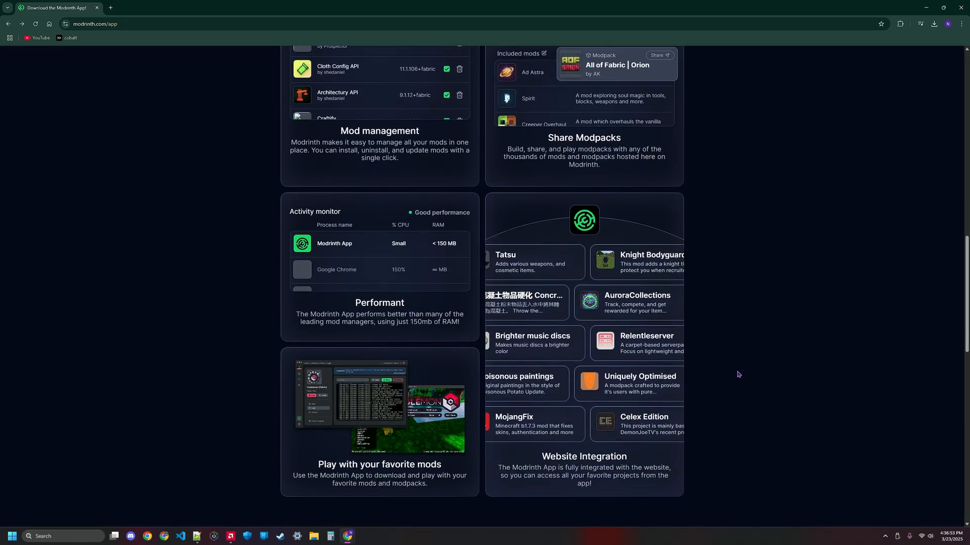
scroll(738, 375, up, 13)
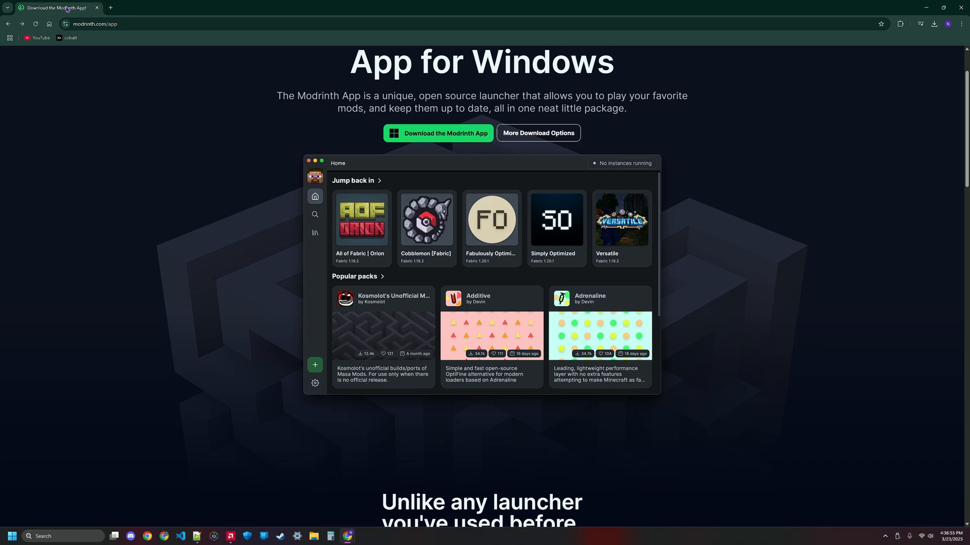
click(97, 8)
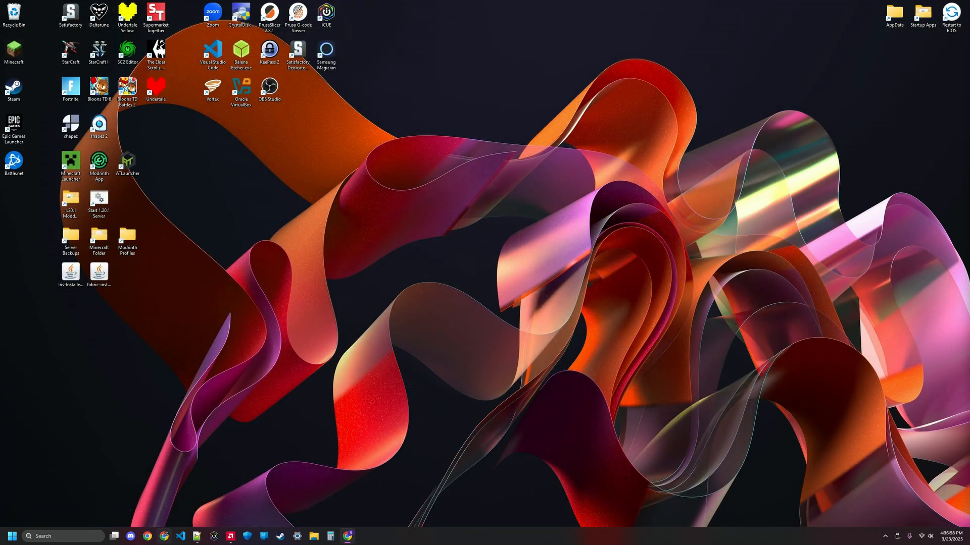
Step: Launch the Modrinth App and open its library of instances
double_click(100, 170)
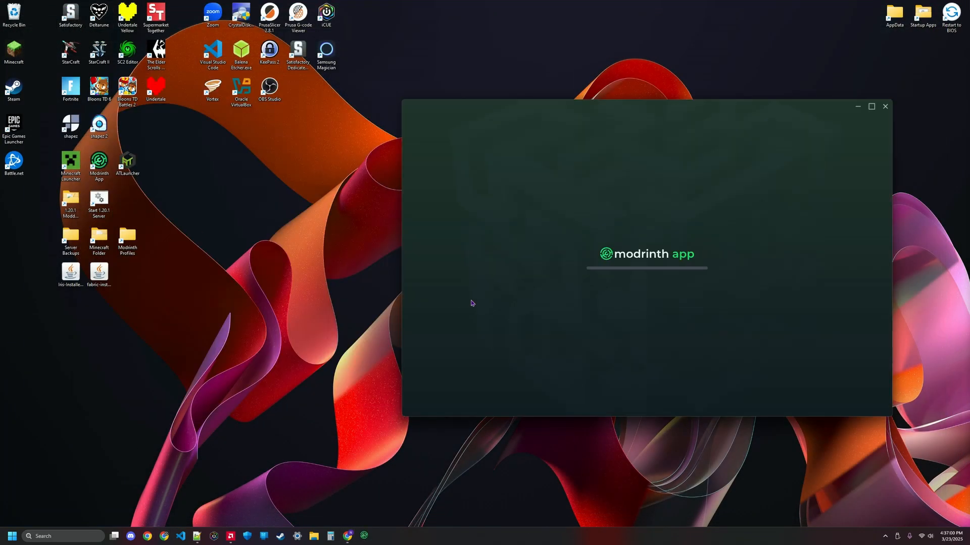
click(415, 130)
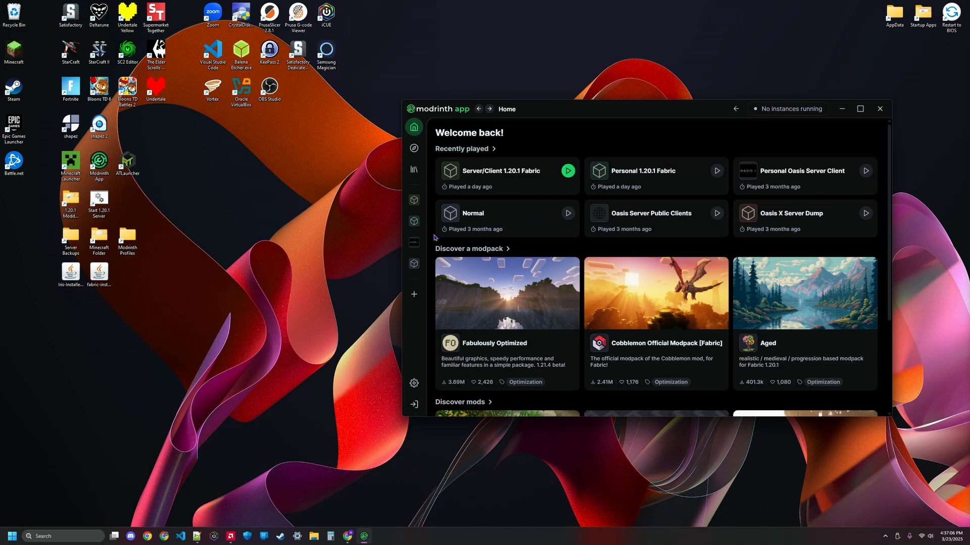
click(414, 170)
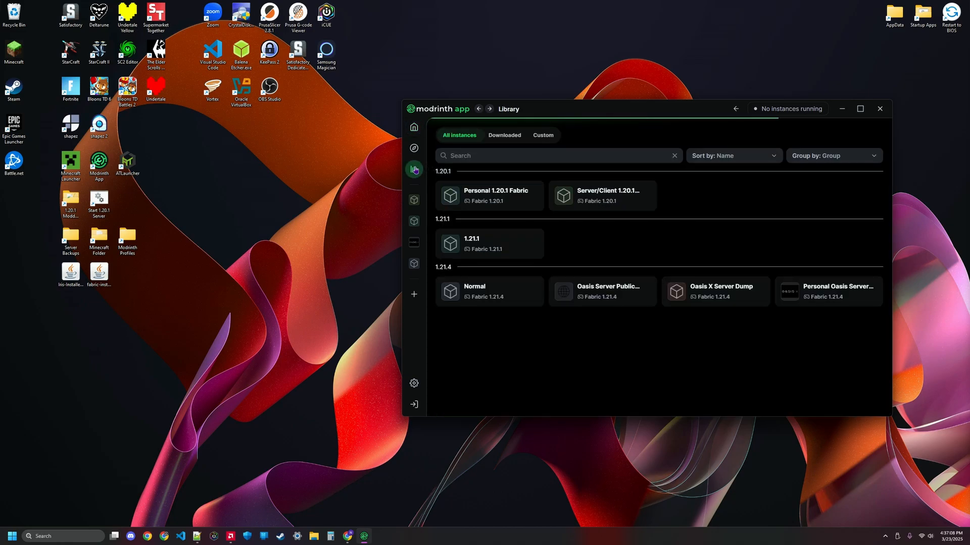
Step: Create a new Fabric instance named 1.21.4 server video for game version 1.21.4
drag(697, 110, 513, 101)
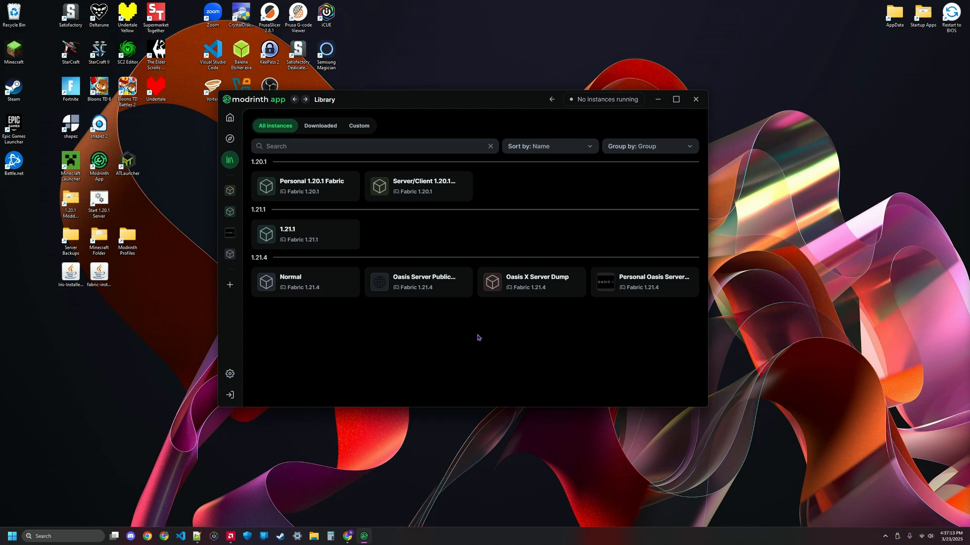
click(230, 286)
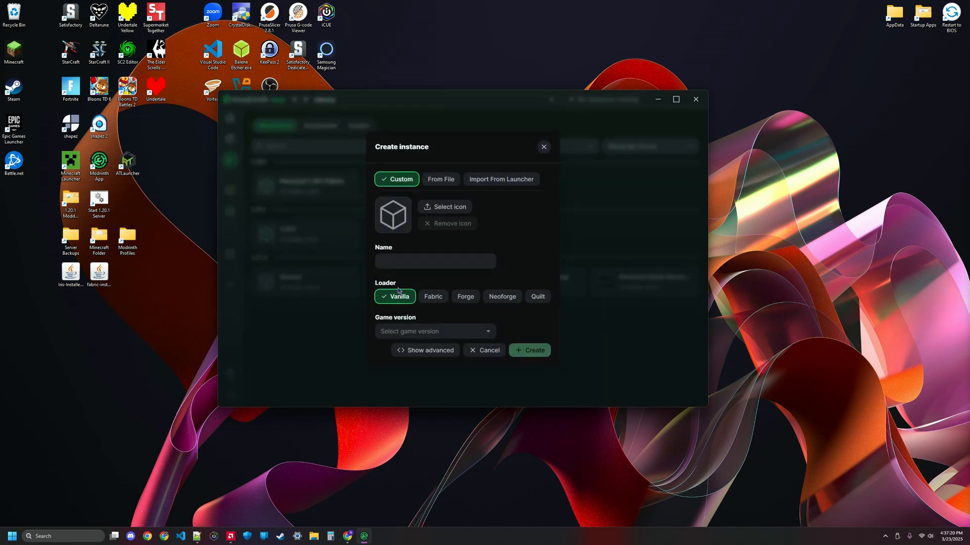
click(425, 302)
click(430, 331)
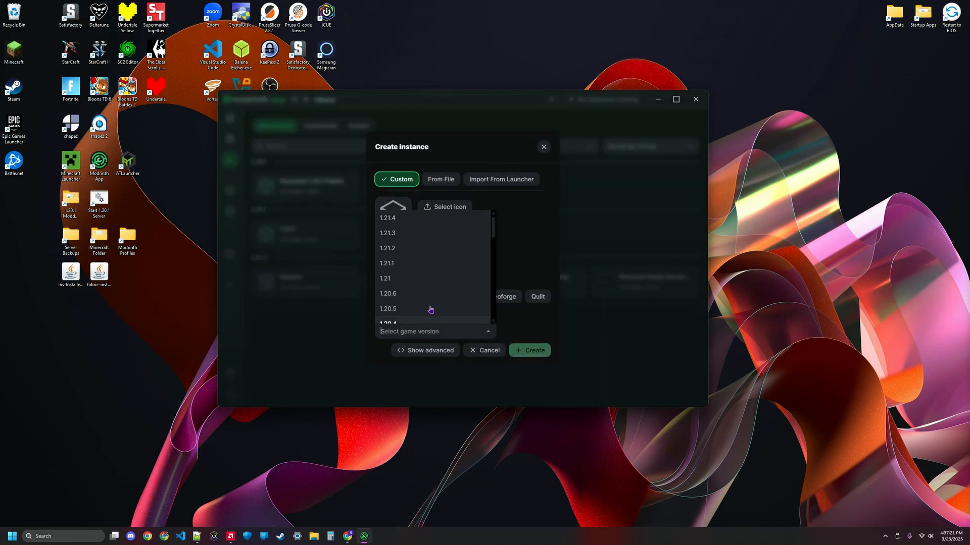
click(411, 218)
click(410, 261)
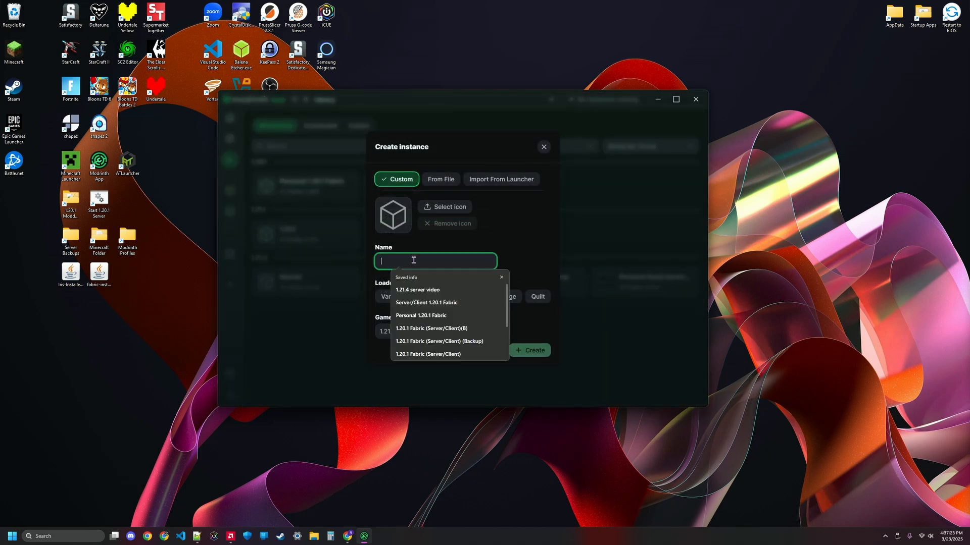
click(419, 287)
click(529, 350)
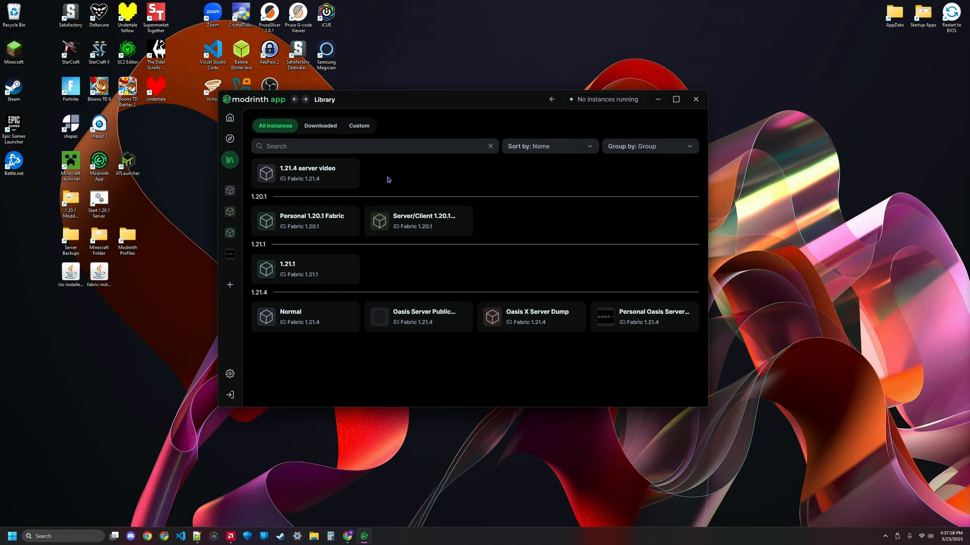
Step: Run the 1.21.4 server video instance once, dismiss the welcome screen, and close the game window
click(267, 175)
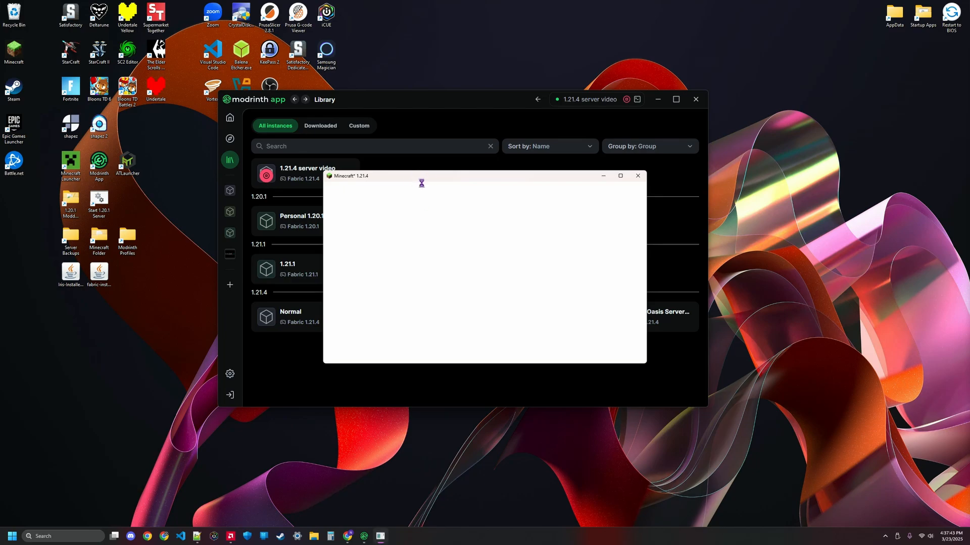
drag(427, 180, 418, 181)
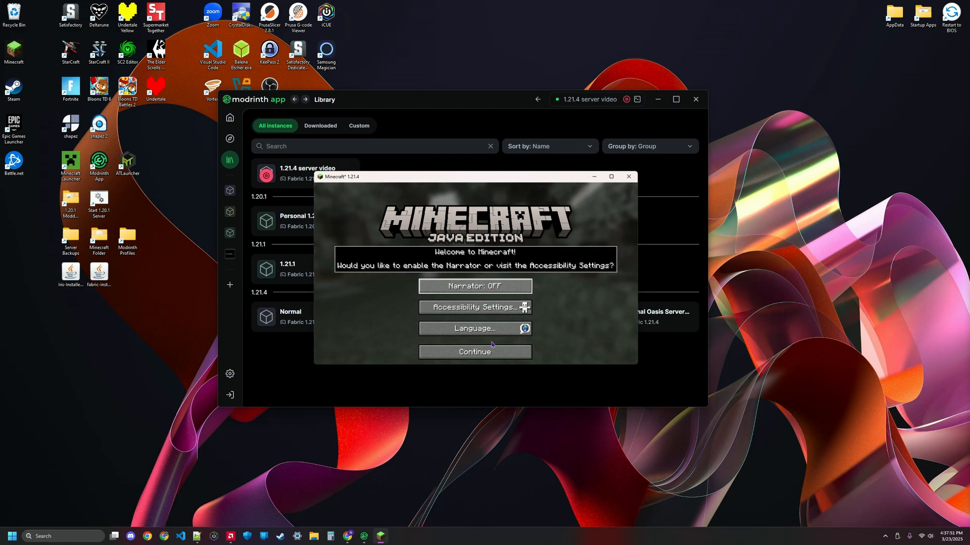
click(475, 352)
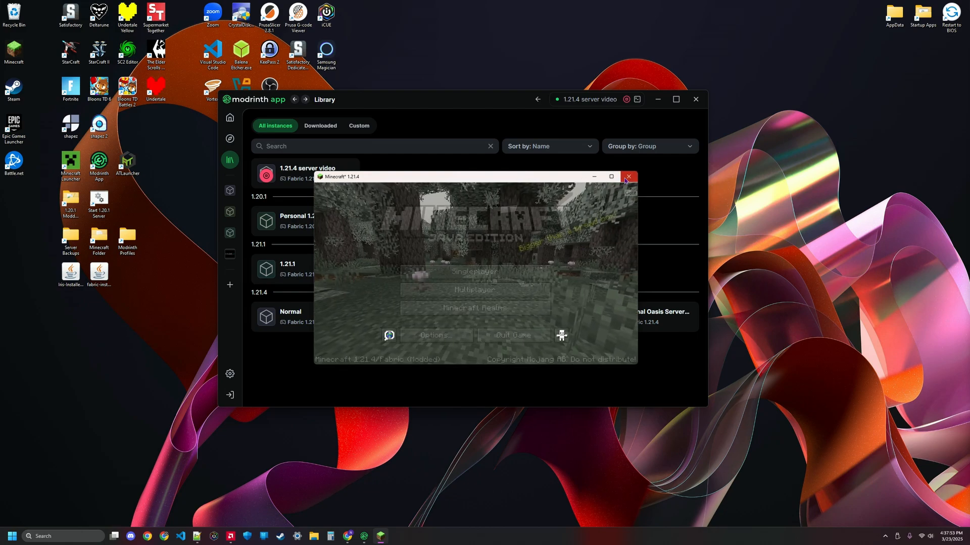
click(629, 177)
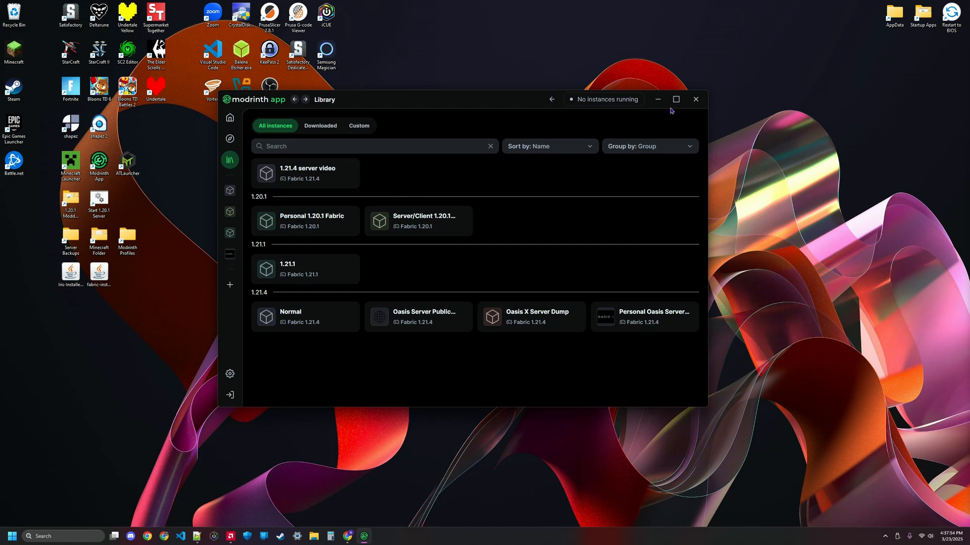
Step: Minimize the launcher and the Fabric installer web page, and start the Fabric installer from the desktop
click(657, 99)
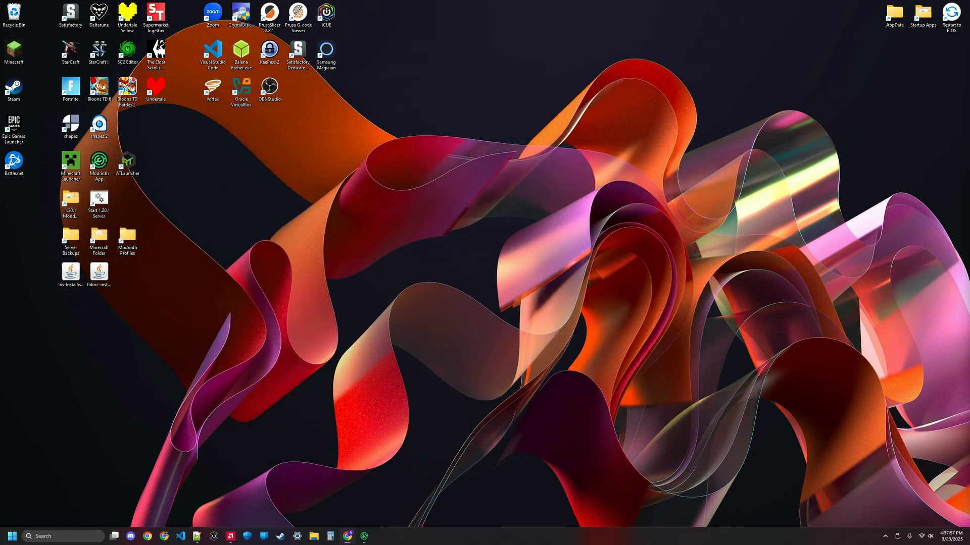
drag(969, 101, 525, 1)
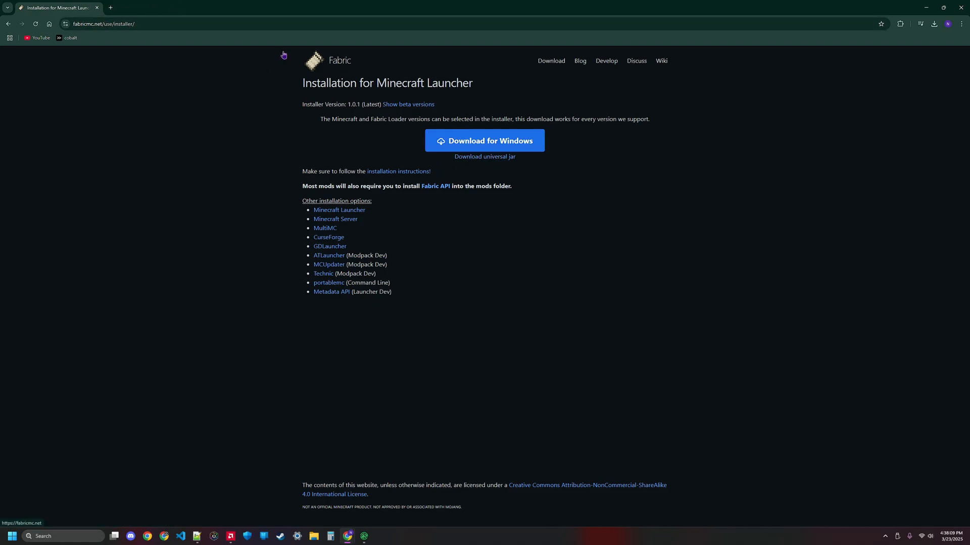
click(926, 8)
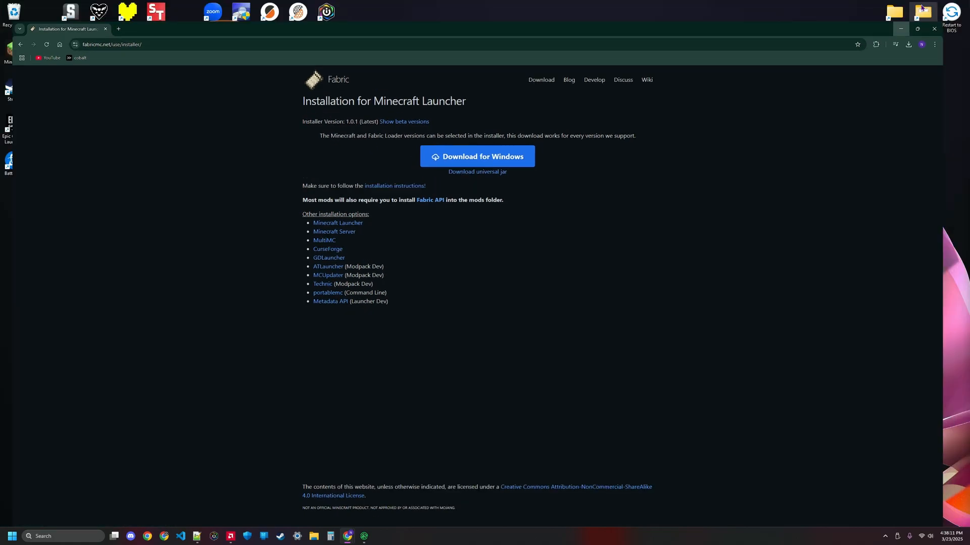
click(98, 279)
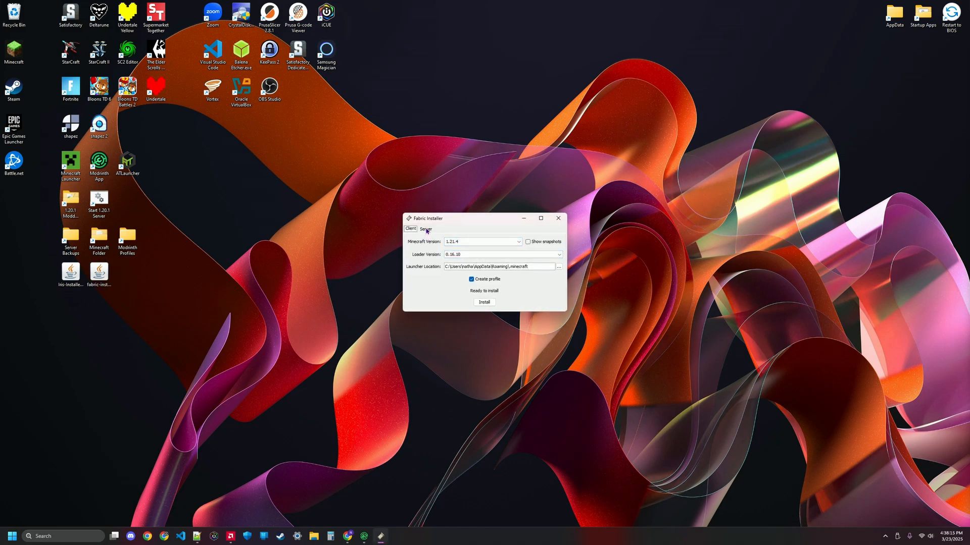
Step: Switch the Fabric installer to Server mode and browse the install location to the user's AppData Roaming folder
click(426, 229)
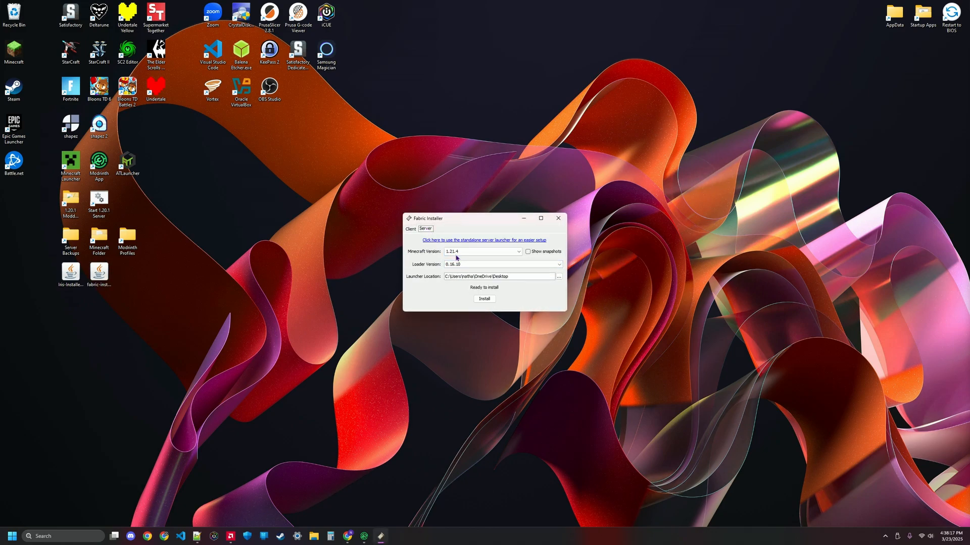
click(559, 278)
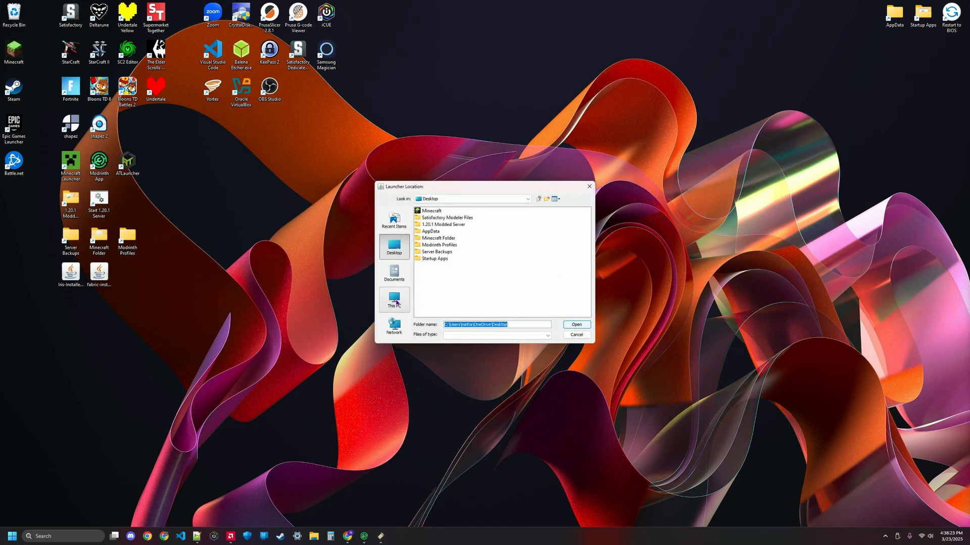
click(395, 302)
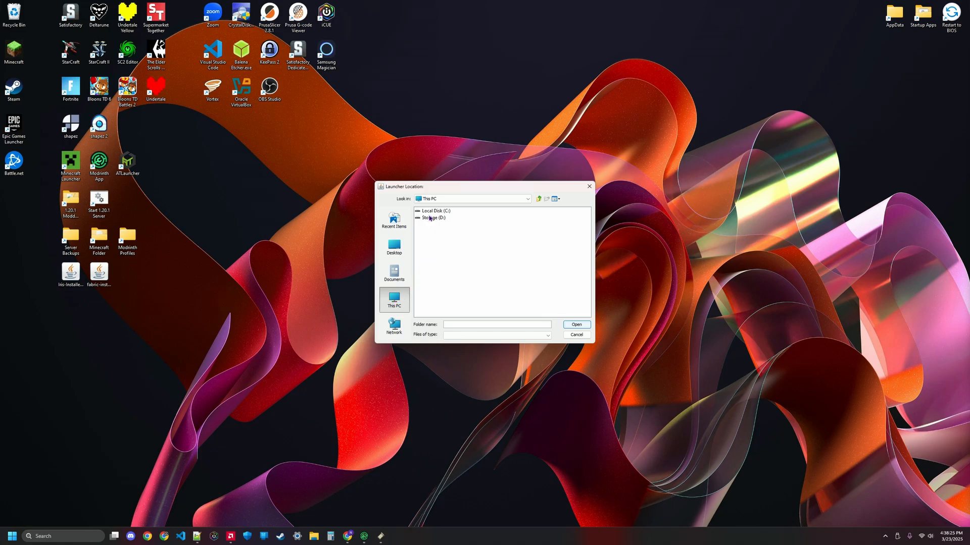
double_click(429, 211)
double_click(429, 269)
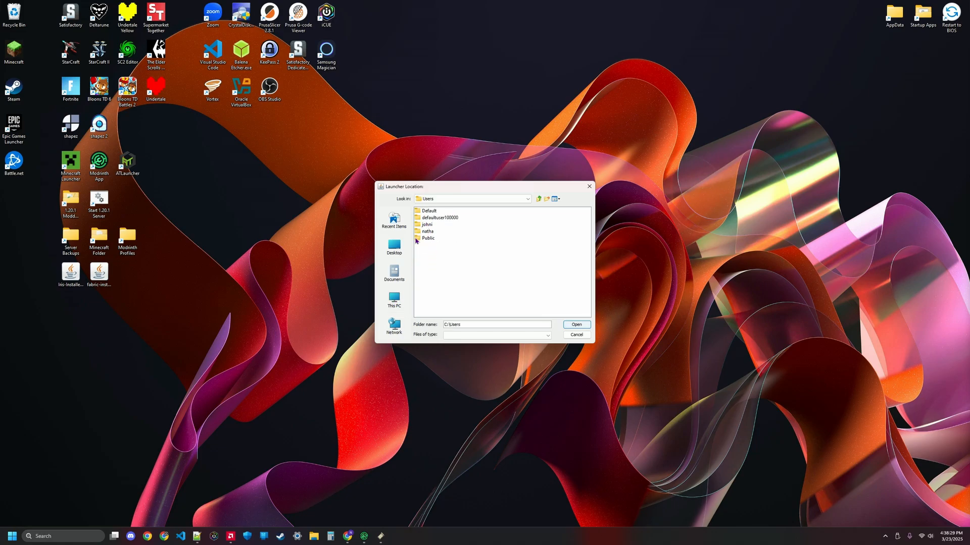
double_click(419, 232)
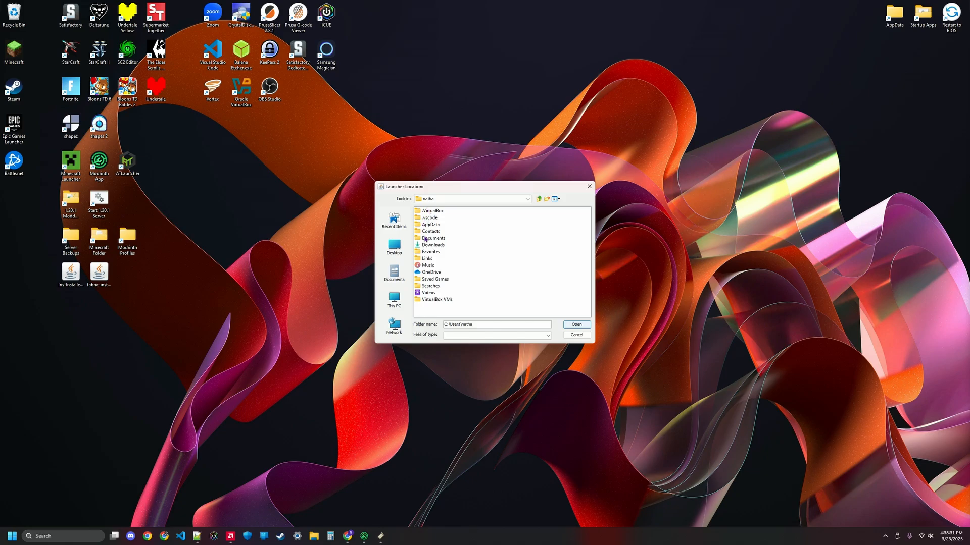
double_click(418, 225)
double_click(418, 226)
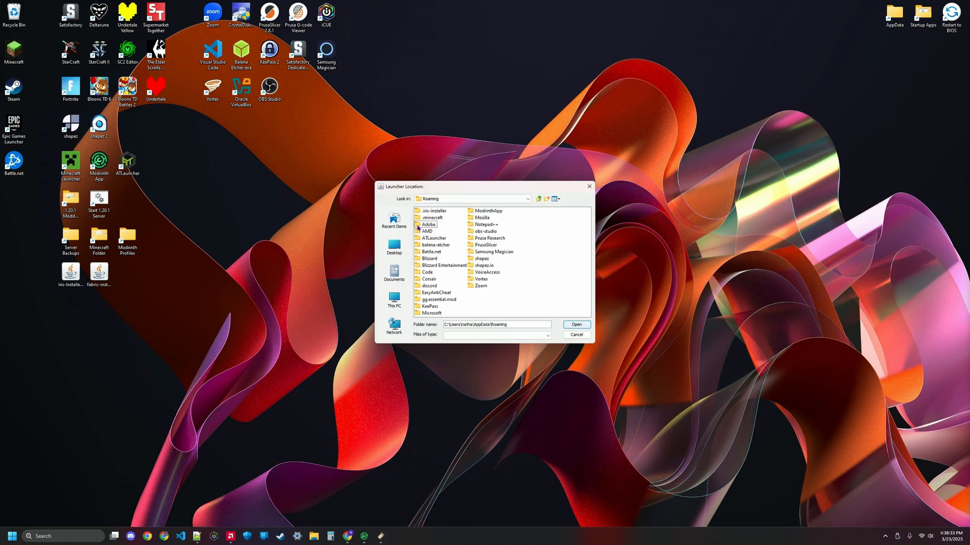
Step: Choose the ModrinthApp profiles folder 1.21.4 server video as the install location
click(474, 213)
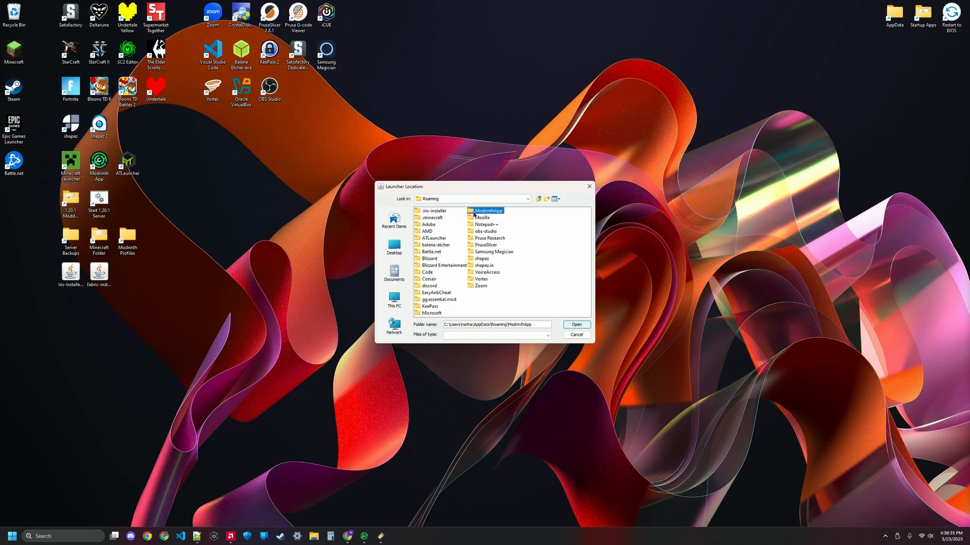
double_click(474, 213)
double_click(418, 232)
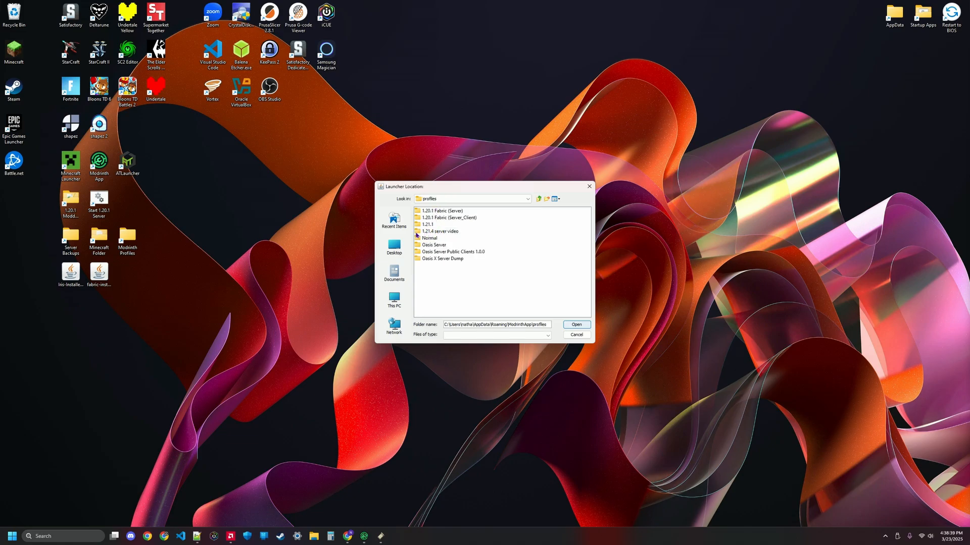
double_click(417, 233)
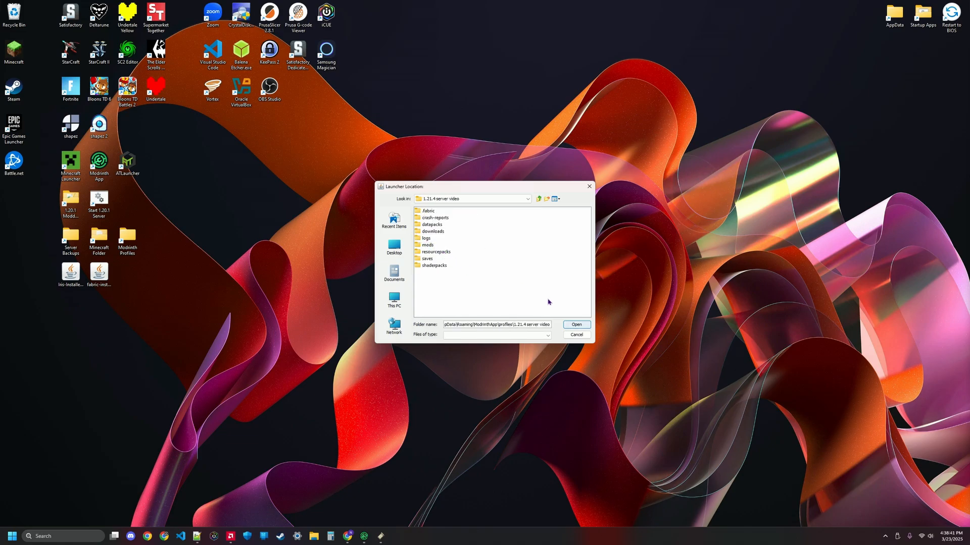
click(578, 326)
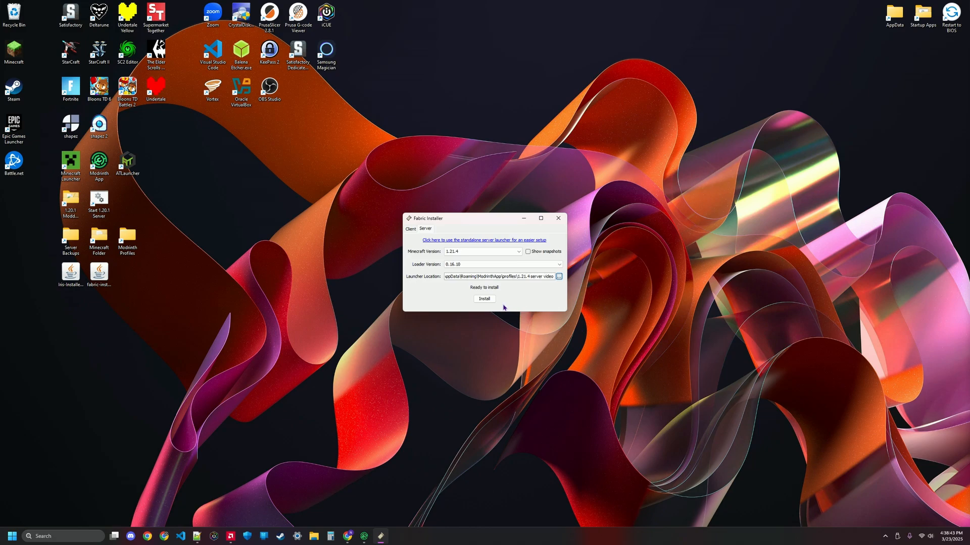
Step: Install the Fabric 1.21.4 server, download the official server jar, close the installer and return to the launcher
click(484, 299)
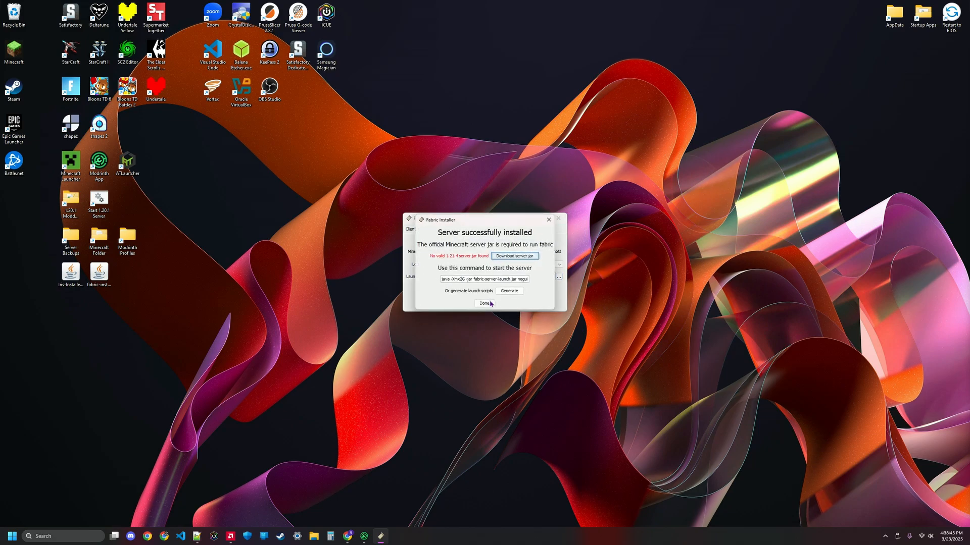
click(515, 256)
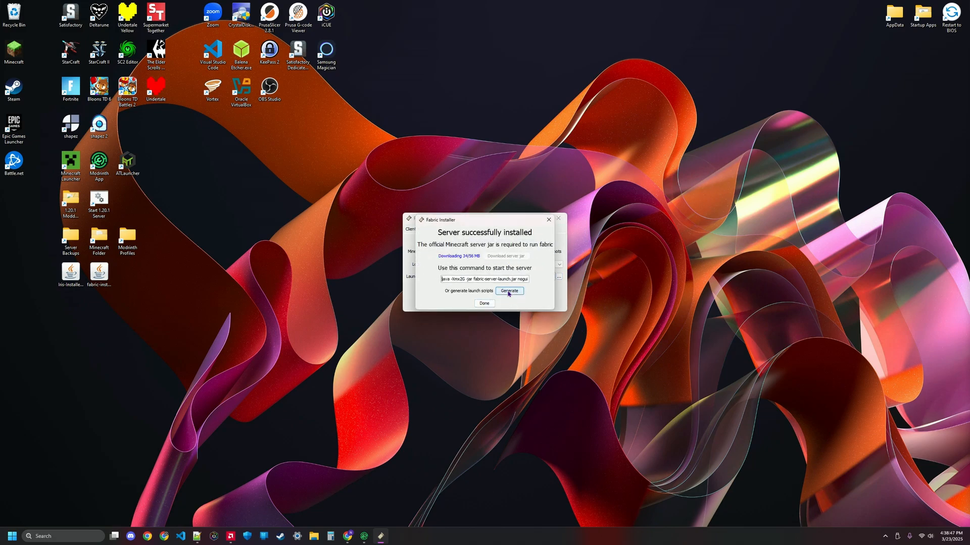
click(486, 303)
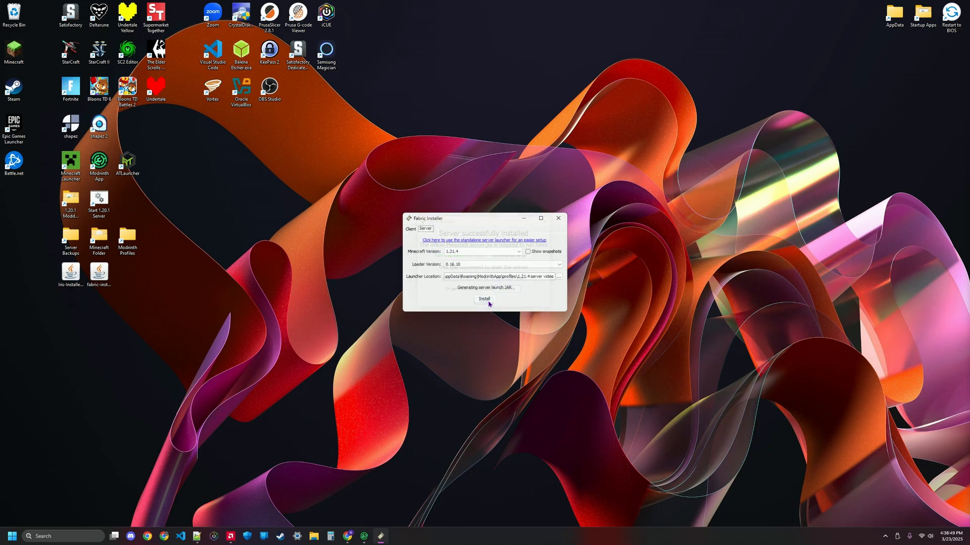
click(558, 218)
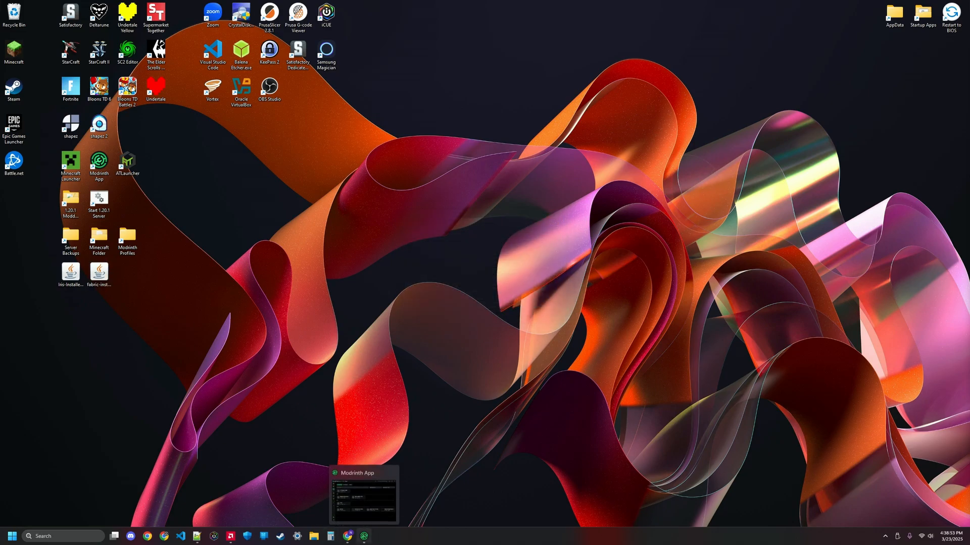
click(364, 535)
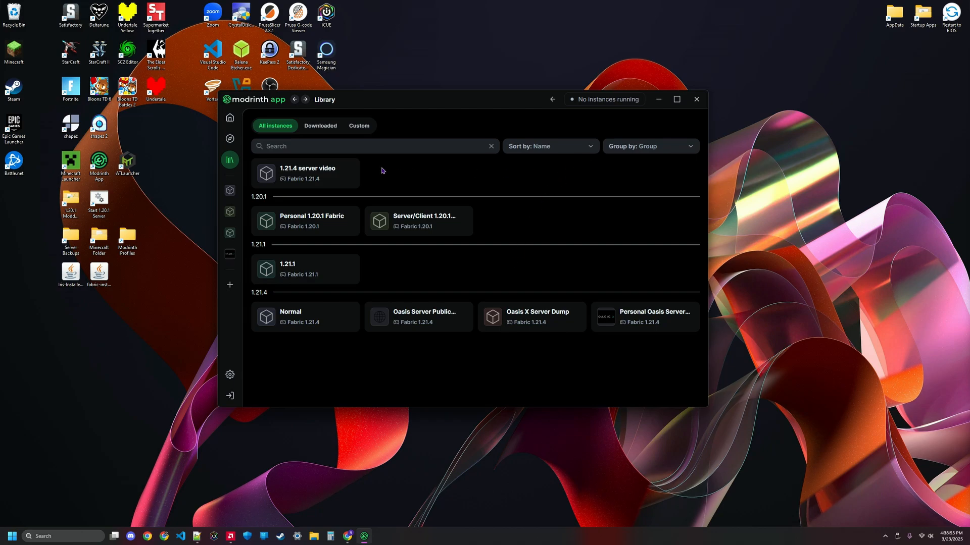
Step: Open the 1.21.4 server video instance and open its folder in the file explorer
click(327, 176)
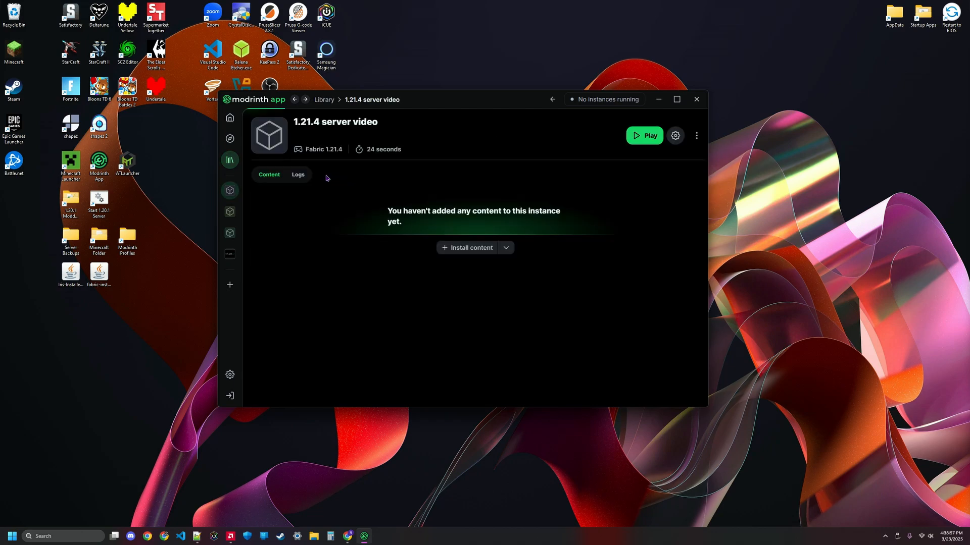
click(698, 136)
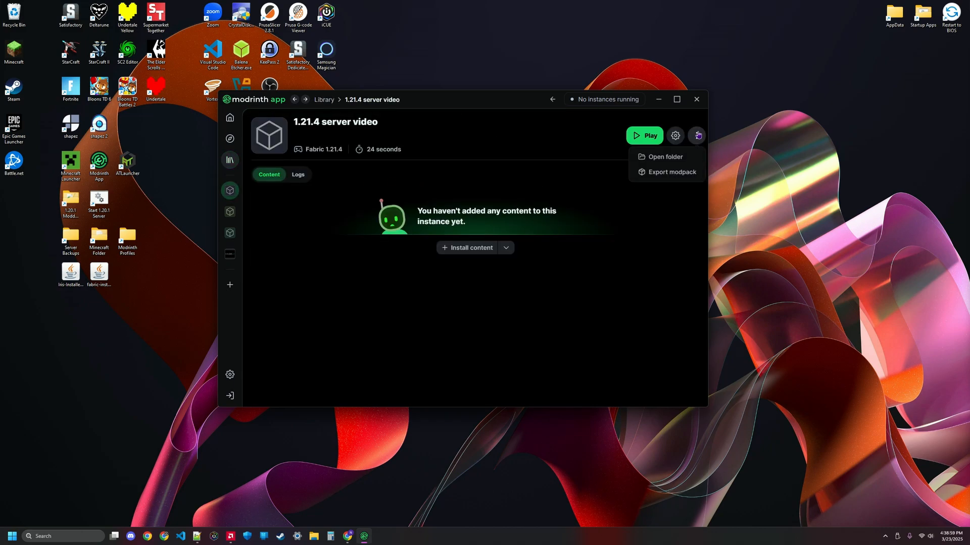
click(681, 156)
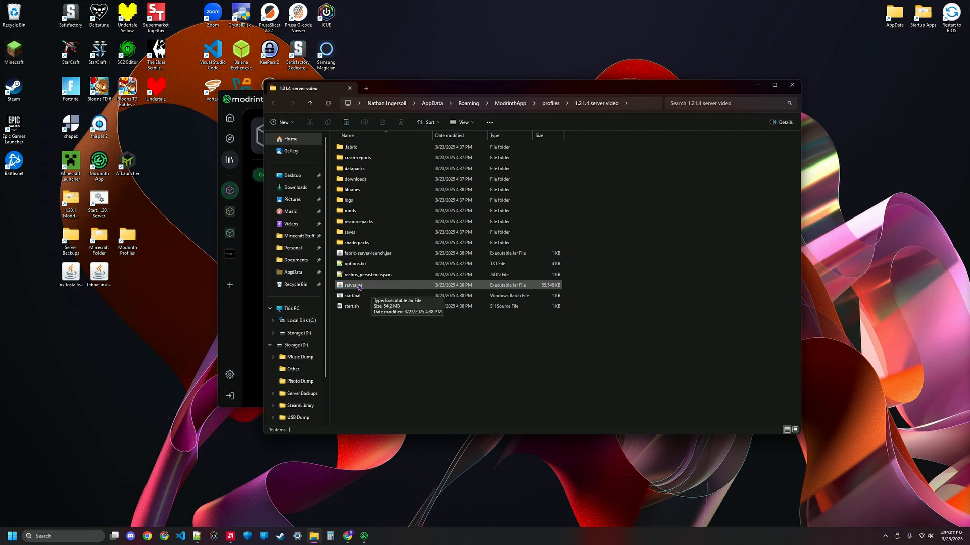
Step: Run server.jar once to generate server files, then change eula to true in eula.txt and save it
click(359, 287)
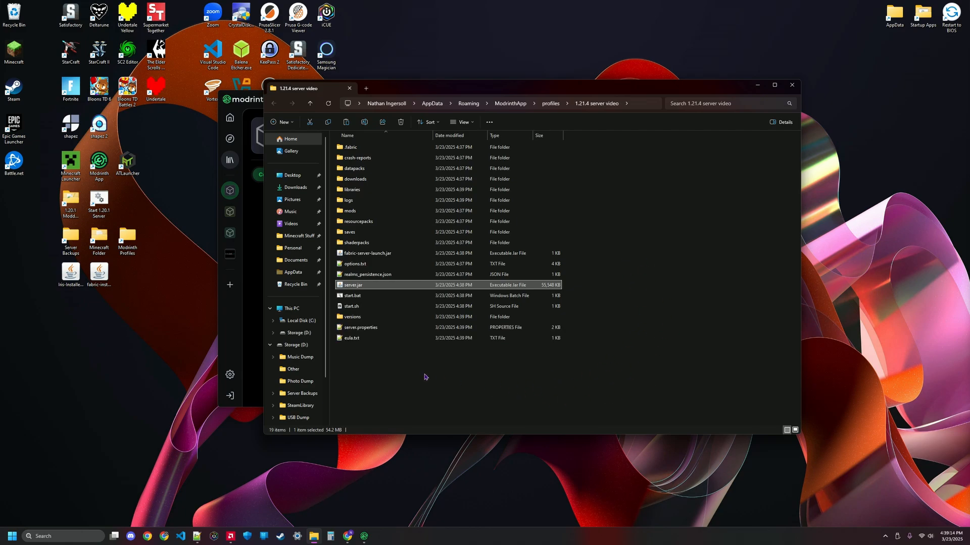
double_click(355, 339)
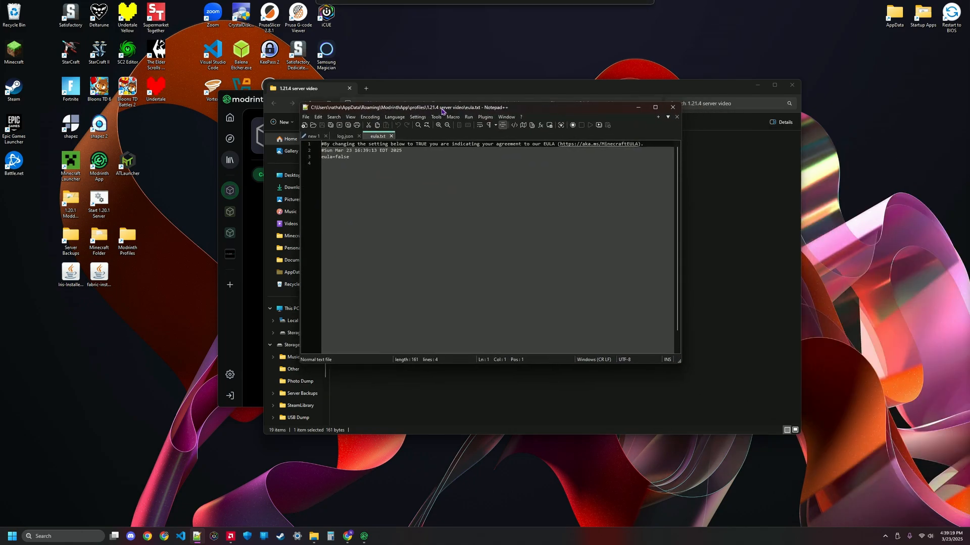
double_click(341, 157)
text(true)
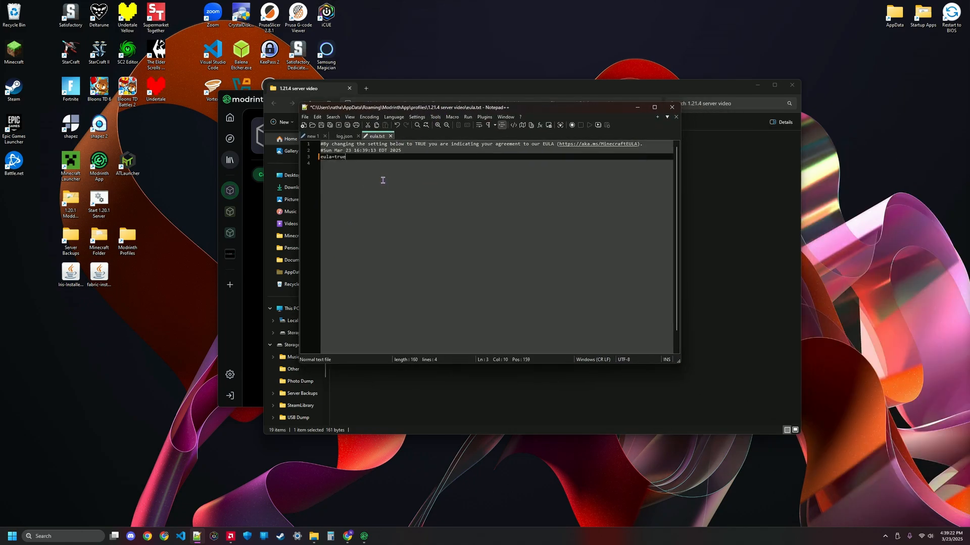
click(320, 125)
click(672, 107)
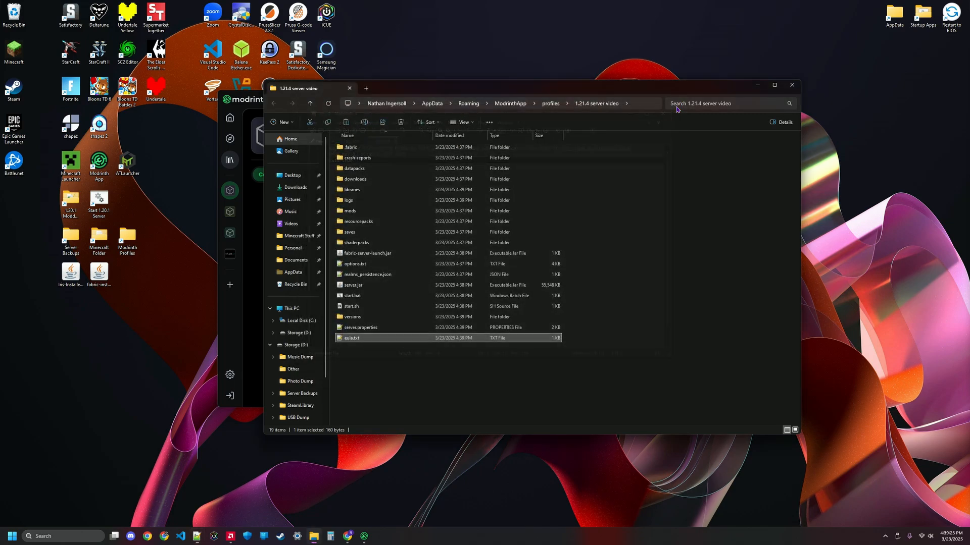
Step: Start the server with start.bat, let it finish generating the world, then close the server console
click(363, 297)
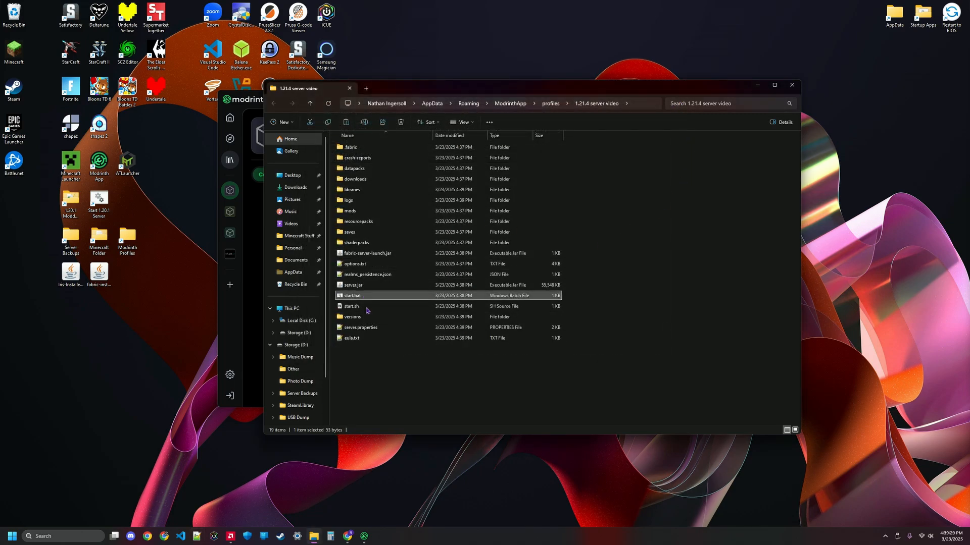
click(367, 310)
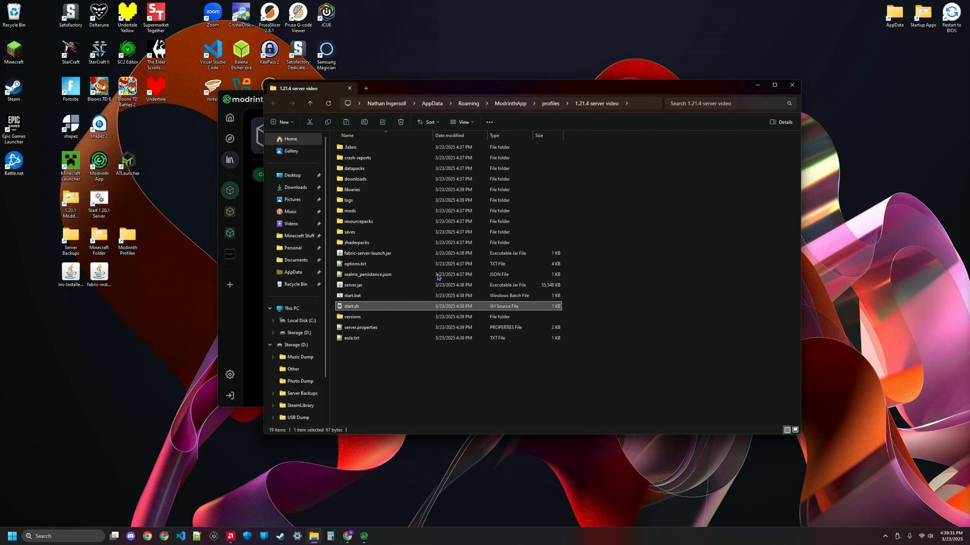
double_click(407, 296)
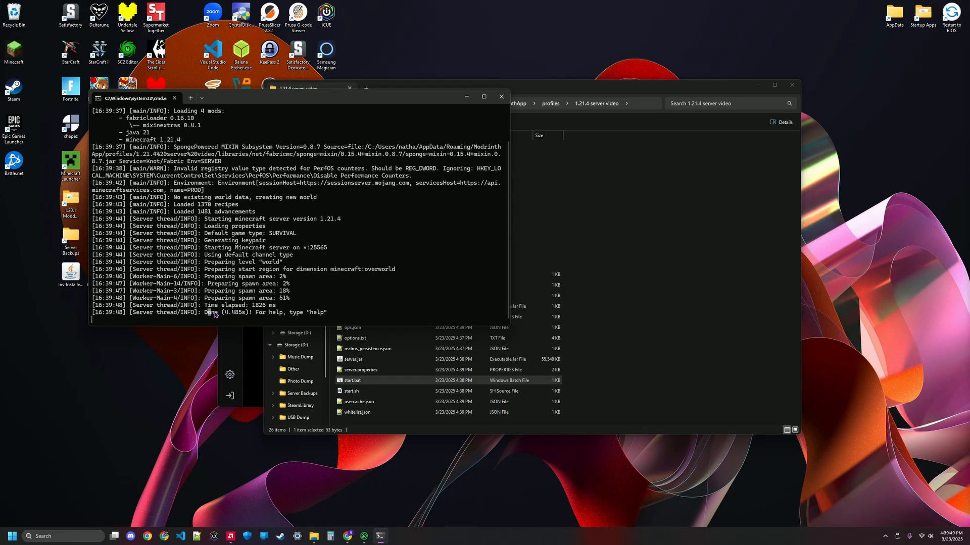
drag(243, 312, 267, 313)
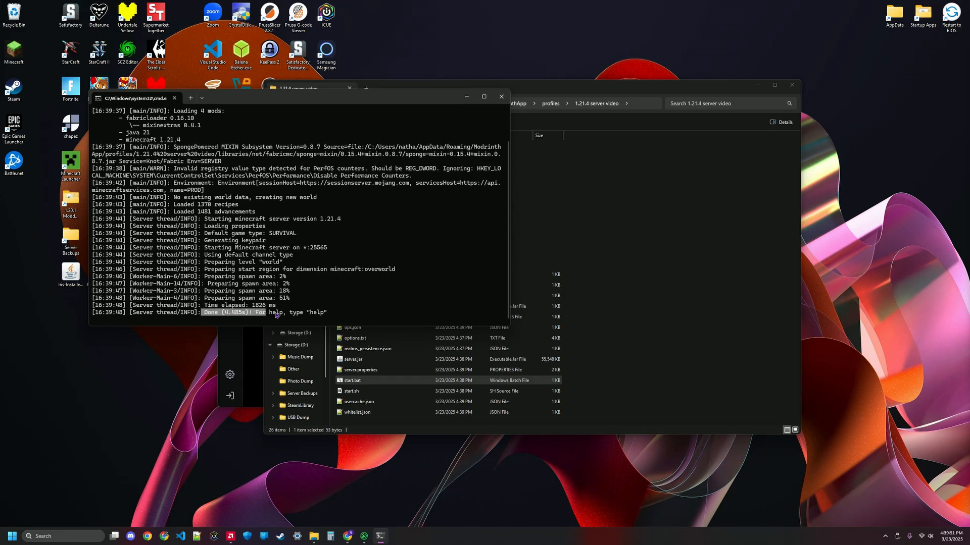
key(ctrl+c)
click(501, 95)
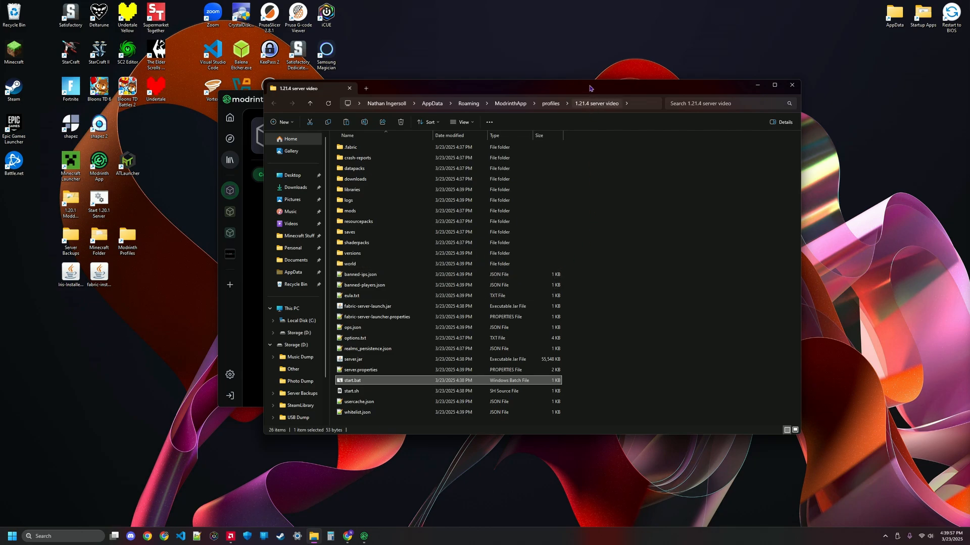
Step: Close the folder window and install Fabric API into the instance from the content browser
click(755, 85)
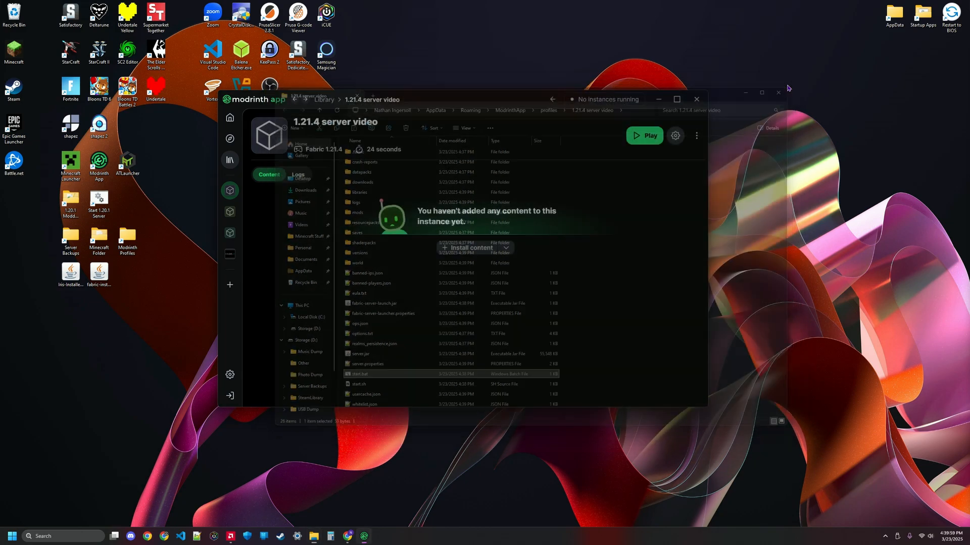
click(467, 247)
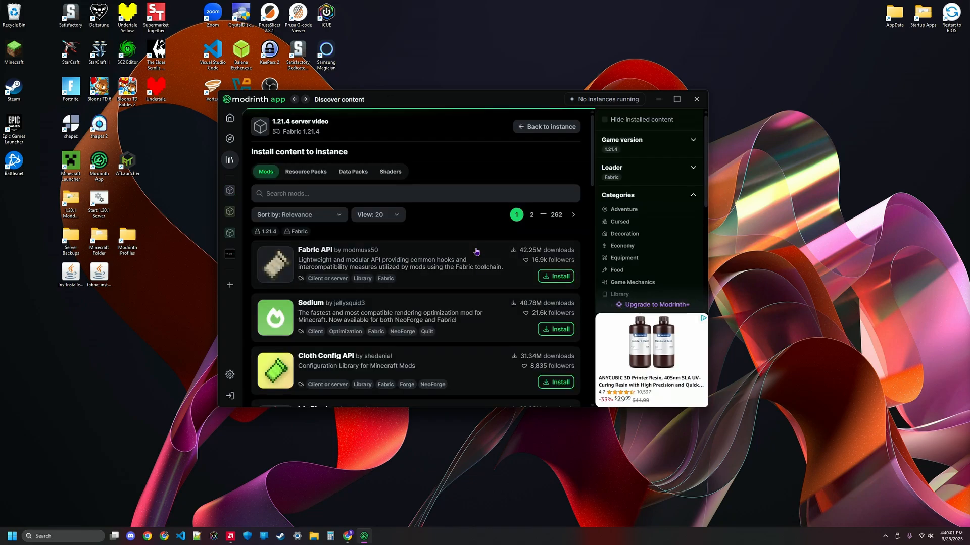
key(alt+Left)
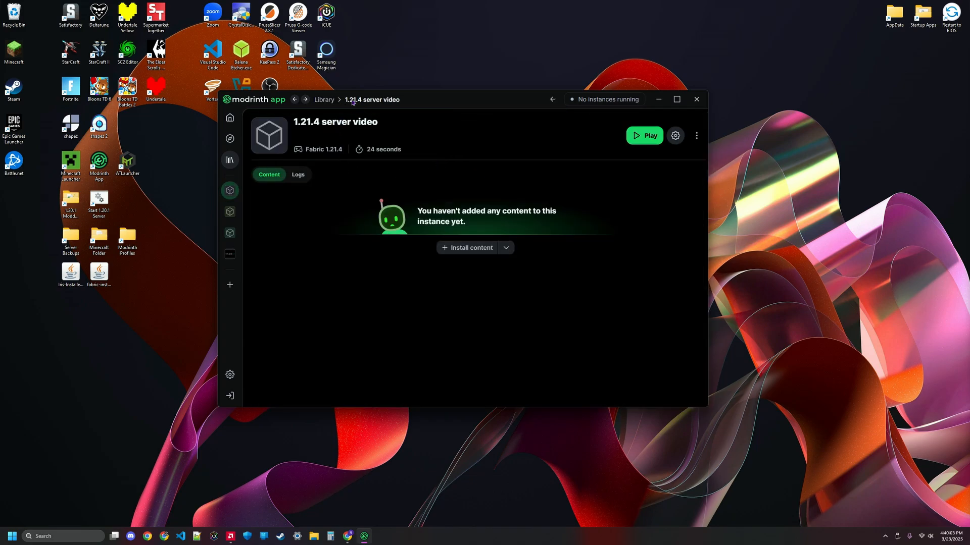
click(324, 100)
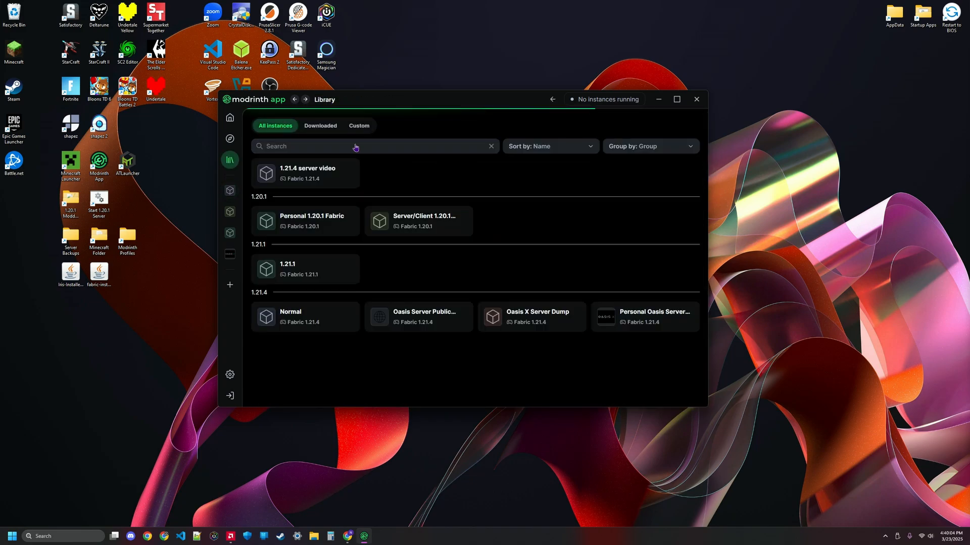
click(313, 178)
click(472, 246)
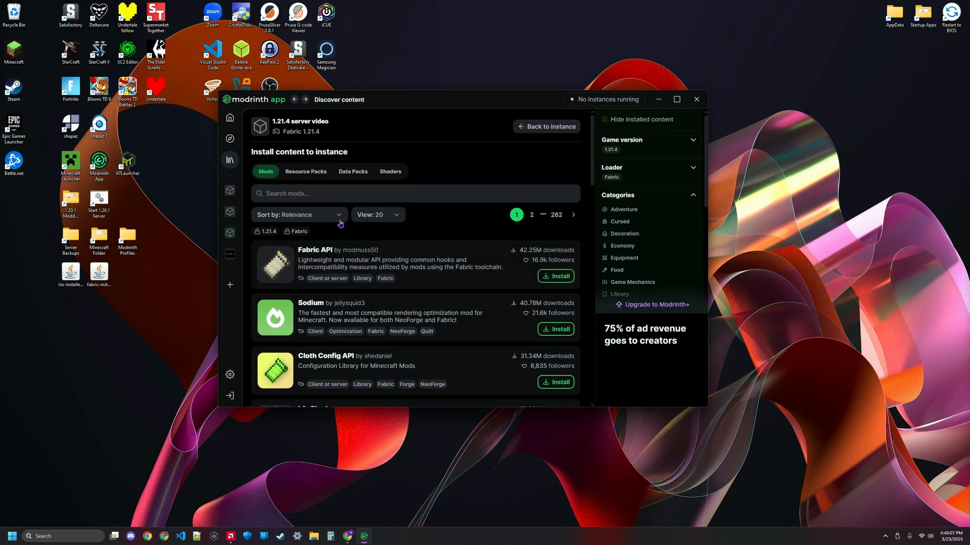
click(549, 276)
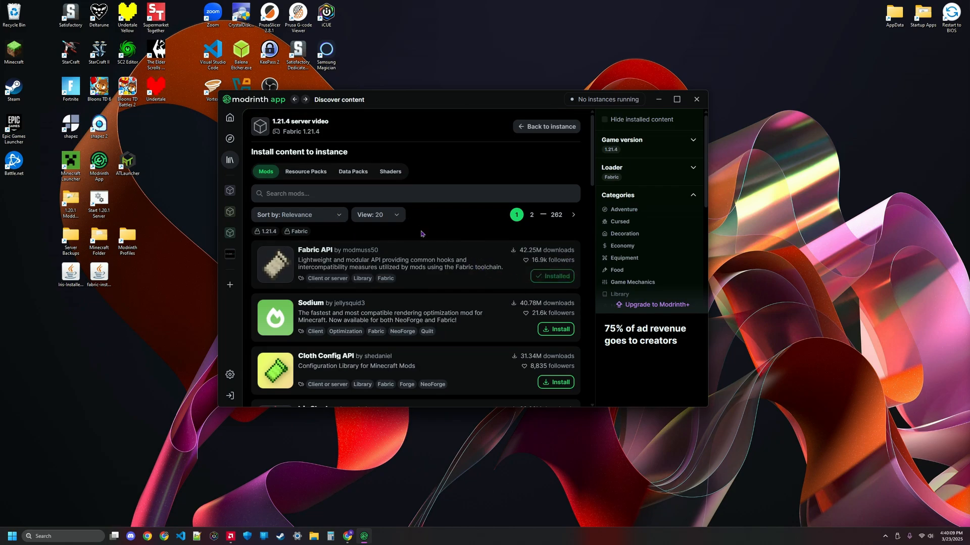
Step: Filter mods by the World Generation category and install Biomes O' Plenty into the instance
scroll(636, 247, down, 5)
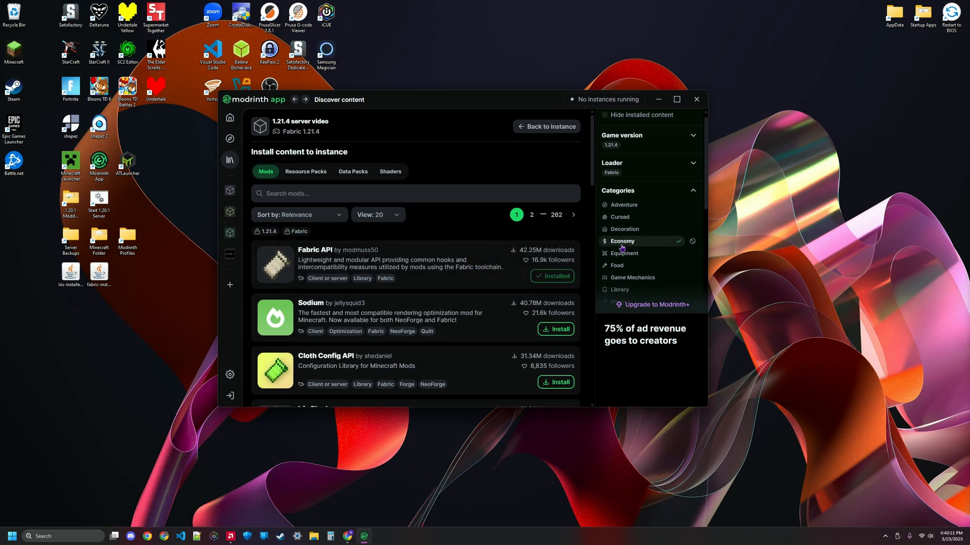
click(632, 206)
scroll(429, 298, down, 3)
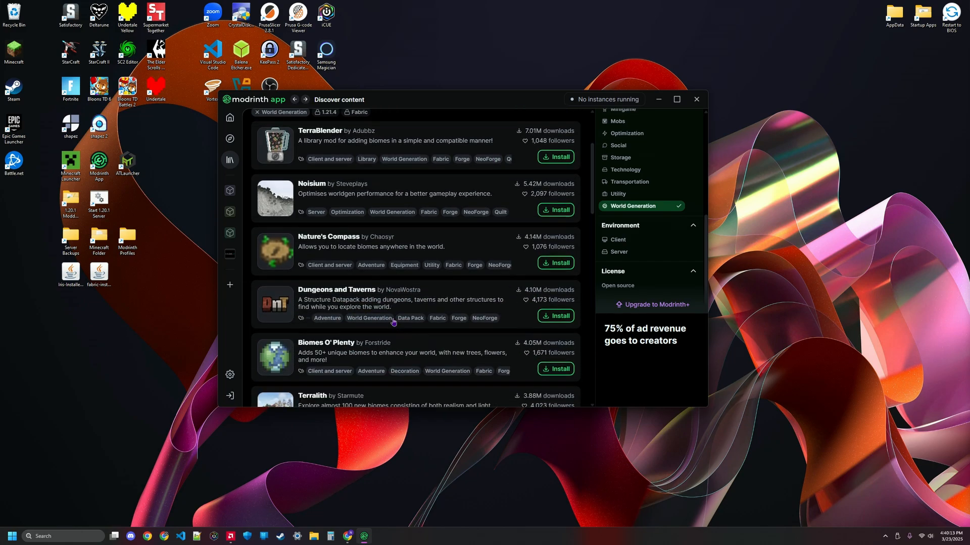
click(554, 335)
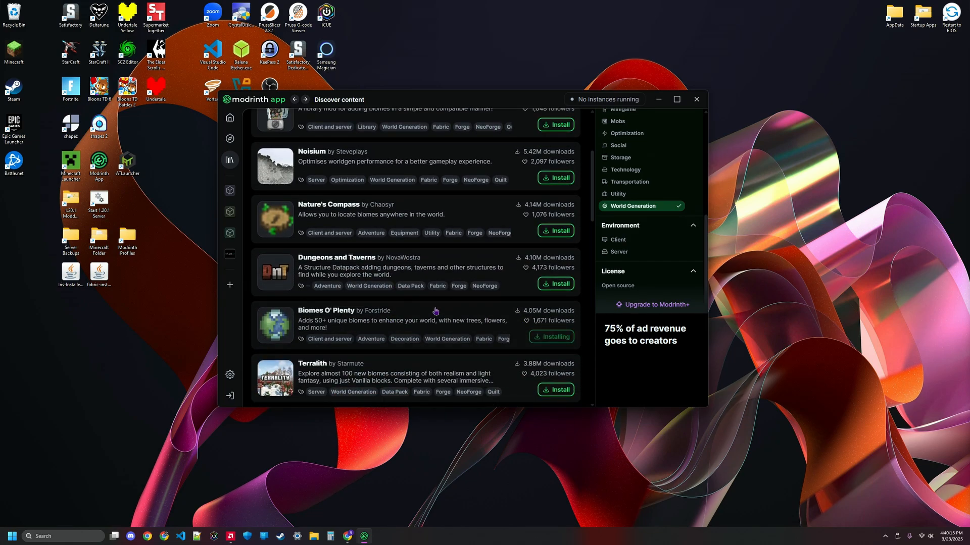
scroll(450, 309, up, 3)
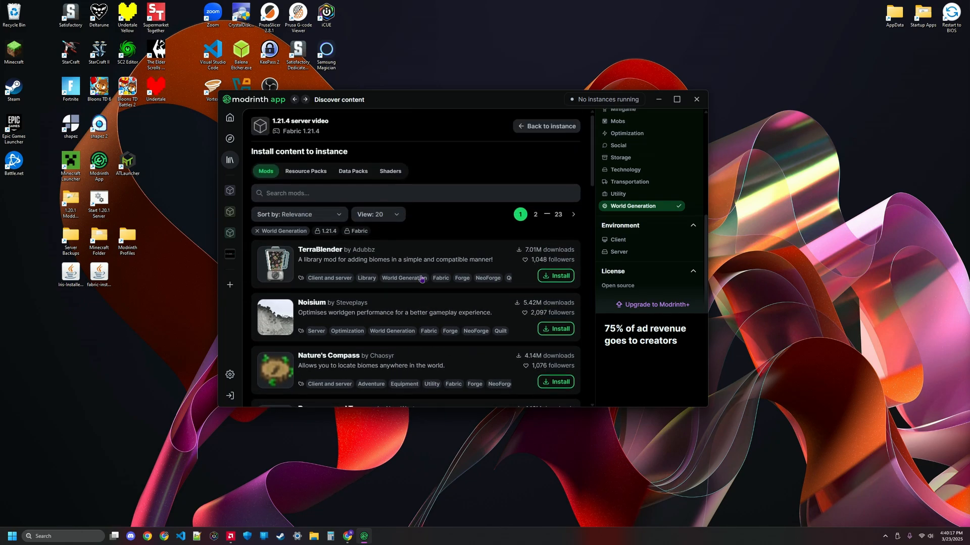
key(alt+Left)
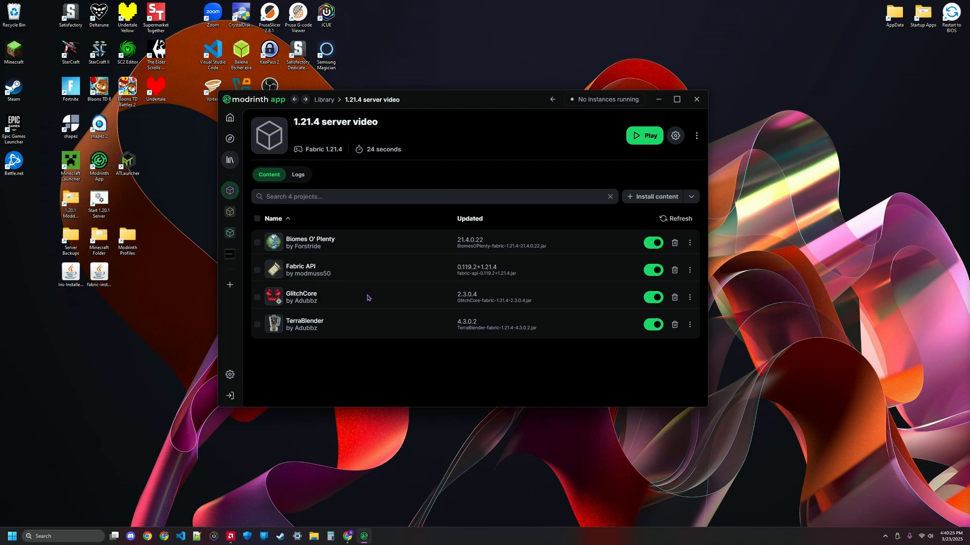
Step: Launch the instance's game and start the modded server again with start.bat from the instance folder
click(643, 134)
click(697, 136)
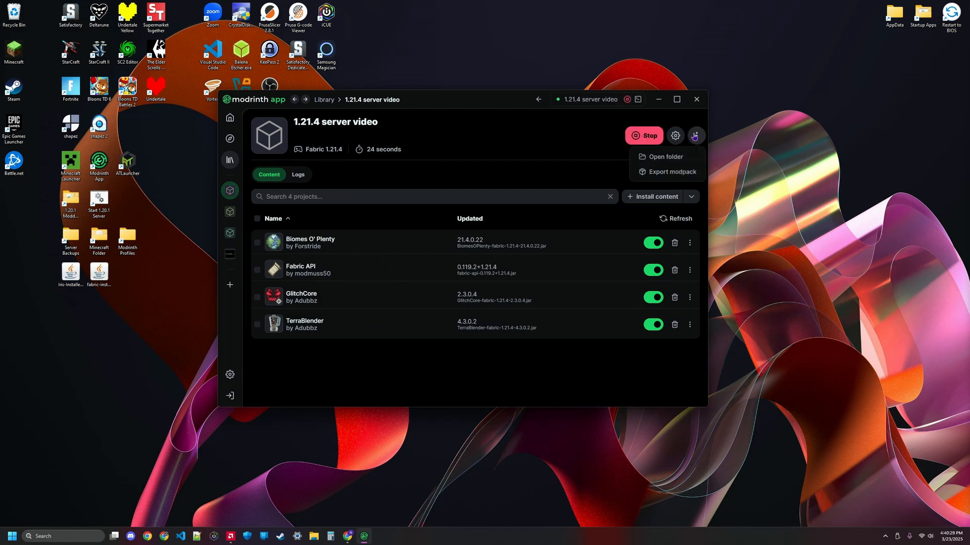
click(679, 156)
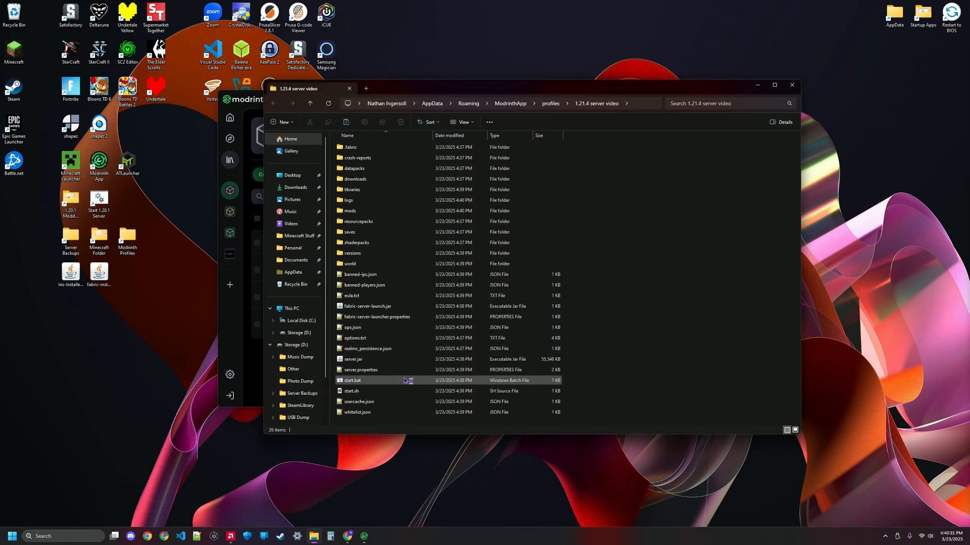
click(370, 382)
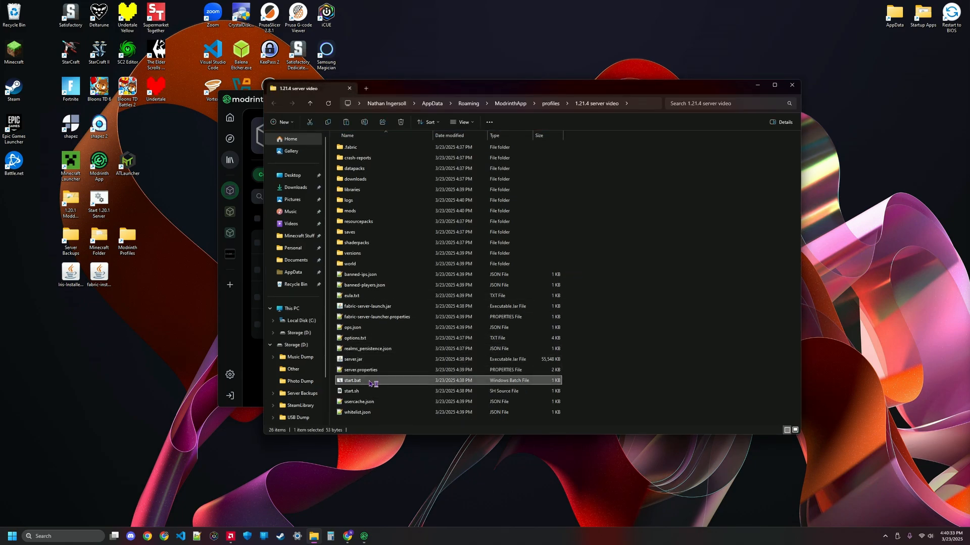
double_click(369, 383)
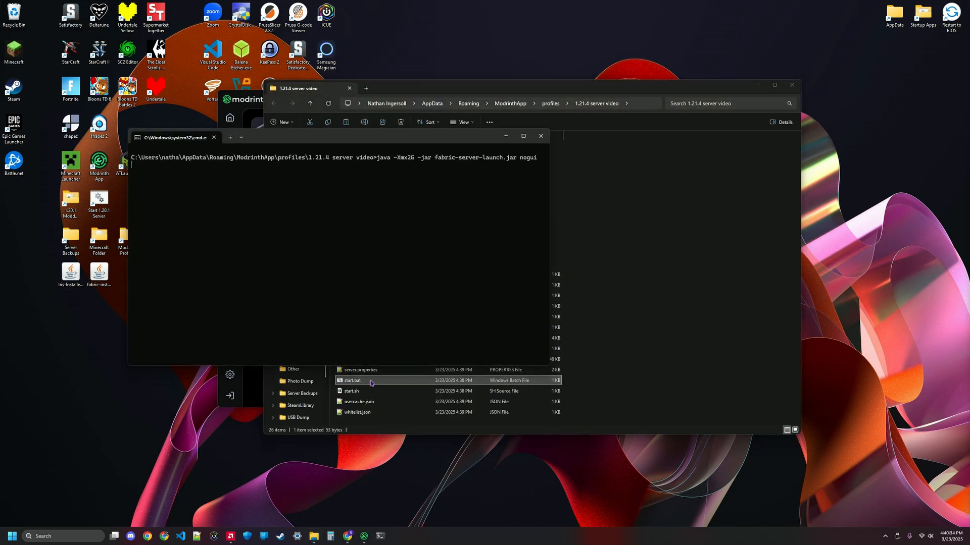
Step: Minimize the server console and the launcher and close the instance folder window
click(510, 145)
click(757, 85)
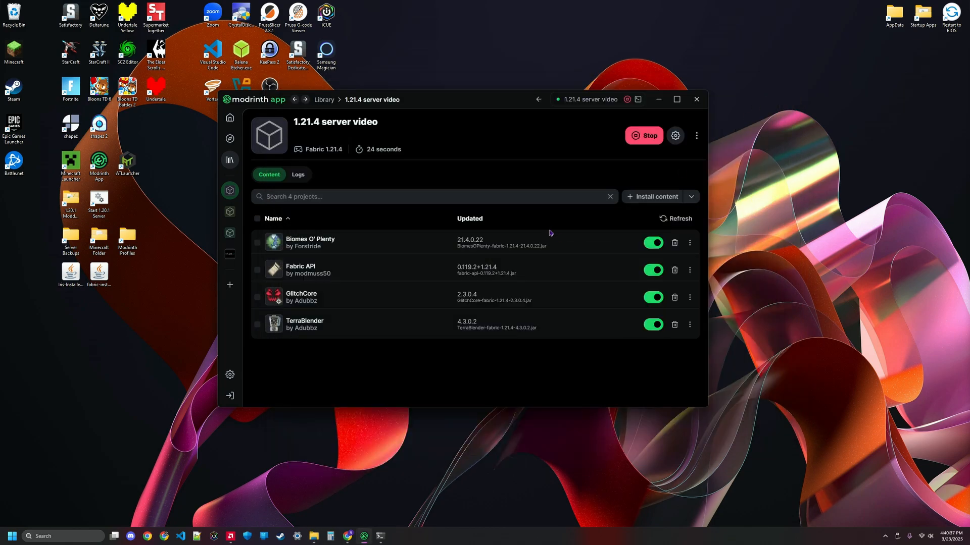
click(658, 100)
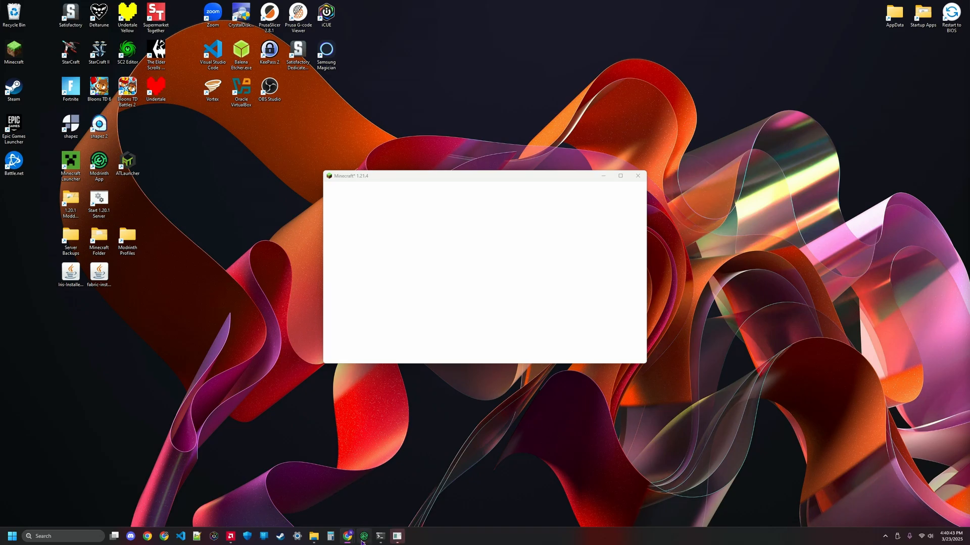
Step: Maximize the Minecraft window and turn down a slider in the game's Options, returning to the title screen
mouse_move(362, 542)
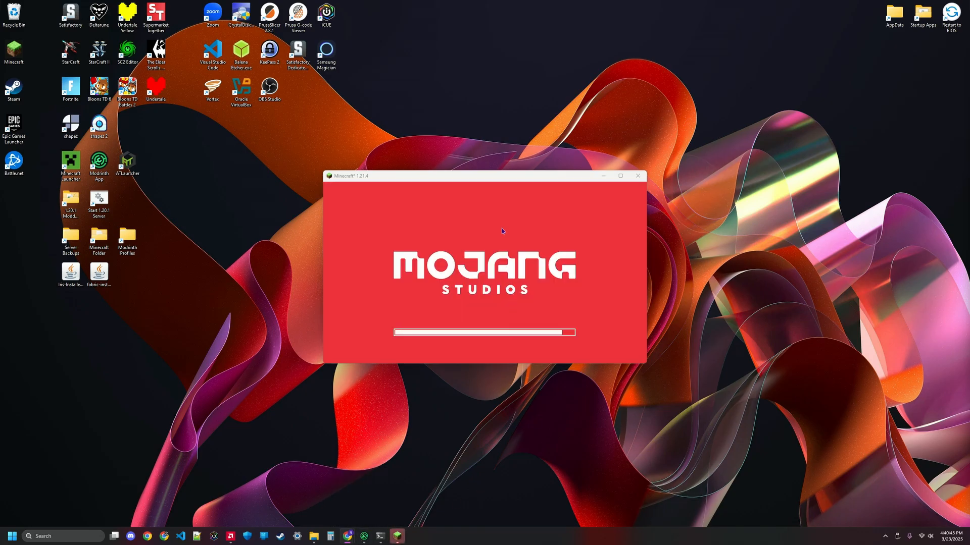
double_click(500, 180)
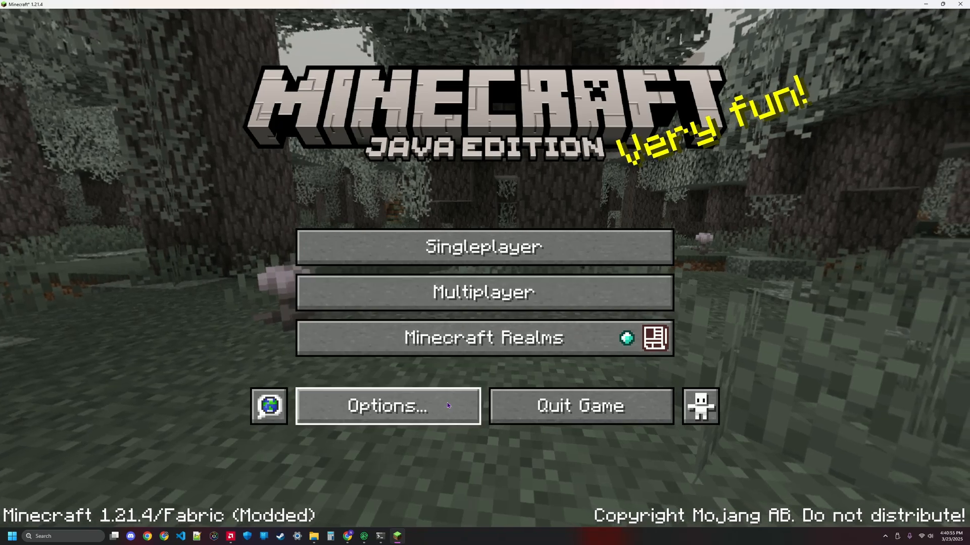
click(374, 406)
click(601, 205)
drag(467, 146, 298, 146)
click(517, 509)
click(505, 500)
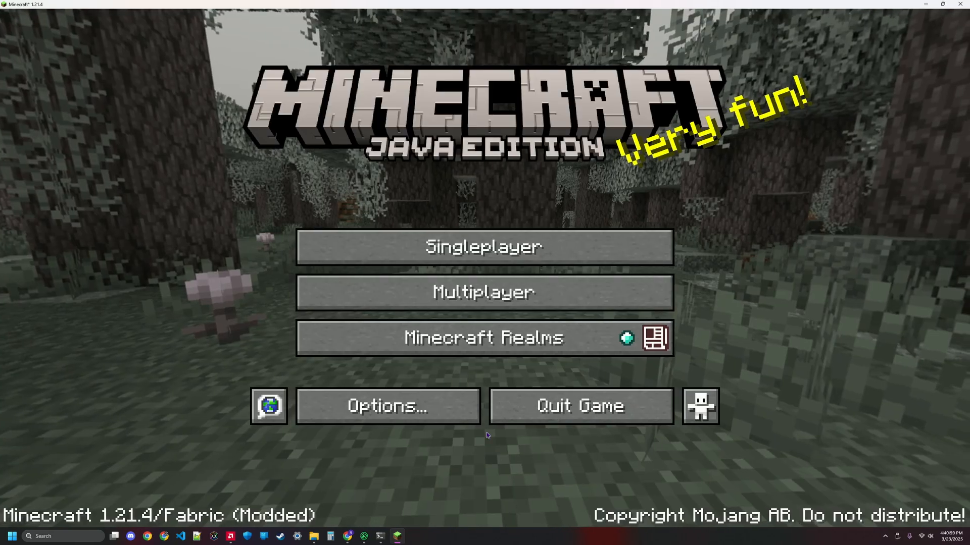
Step: Open Multiplayer, turning off the third-party online play caution screen and proceeding
click(468, 296)
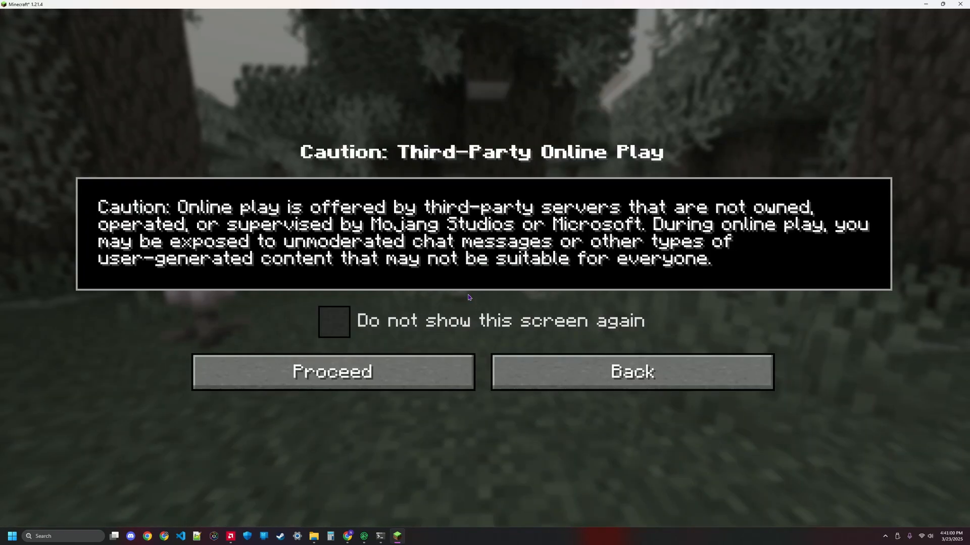
click(332, 321)
click(427, 381)
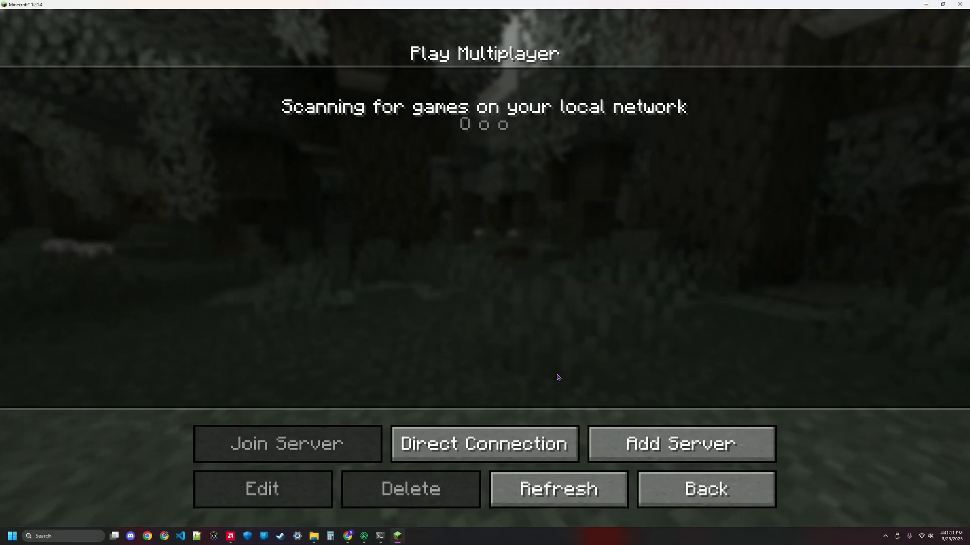
Step: Add a server with the address localhost and join it
click(662, 440)
click(453, 222)
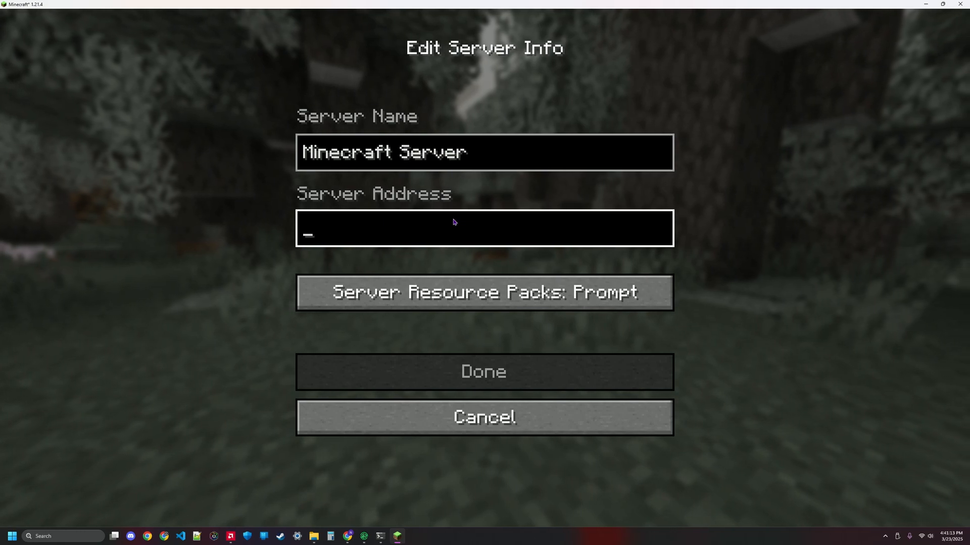
text(local)
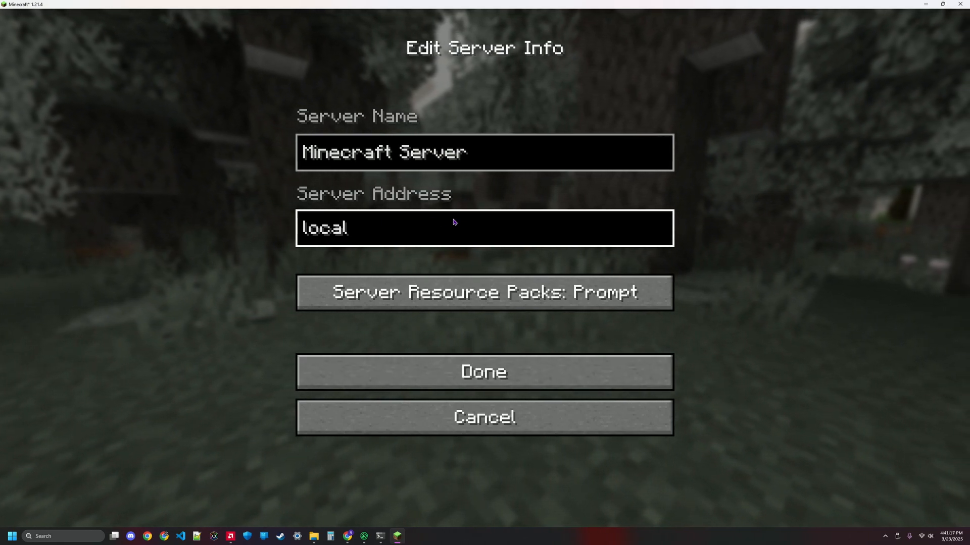
text(host)
click(501, 367)
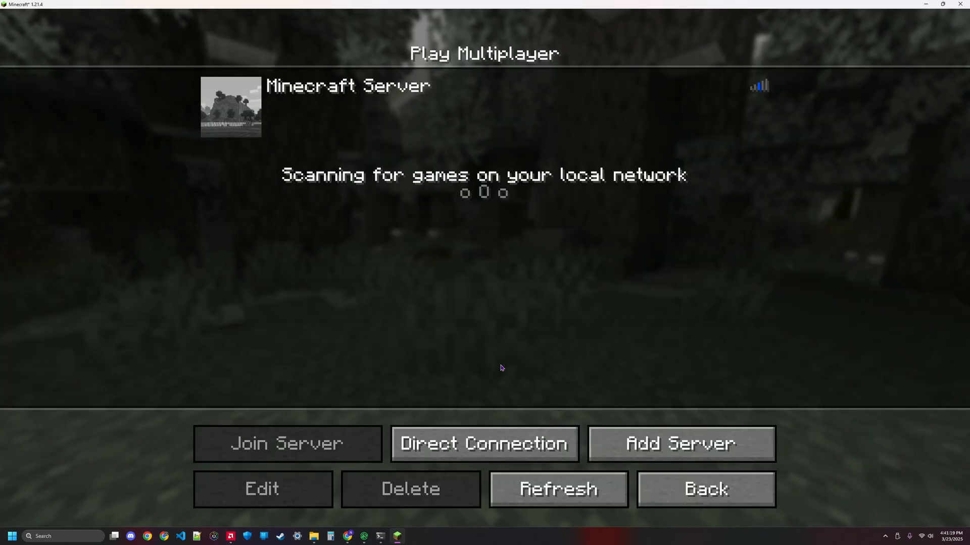
click(241, 106)
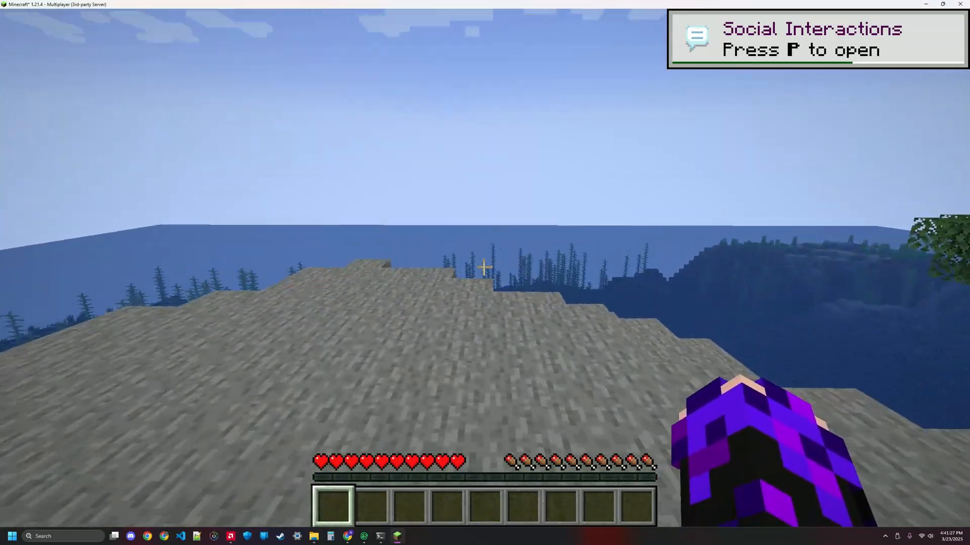
key(alt+Tab)
key(alt+Tab)
key(alt+Tab)
key(alt+Tab)
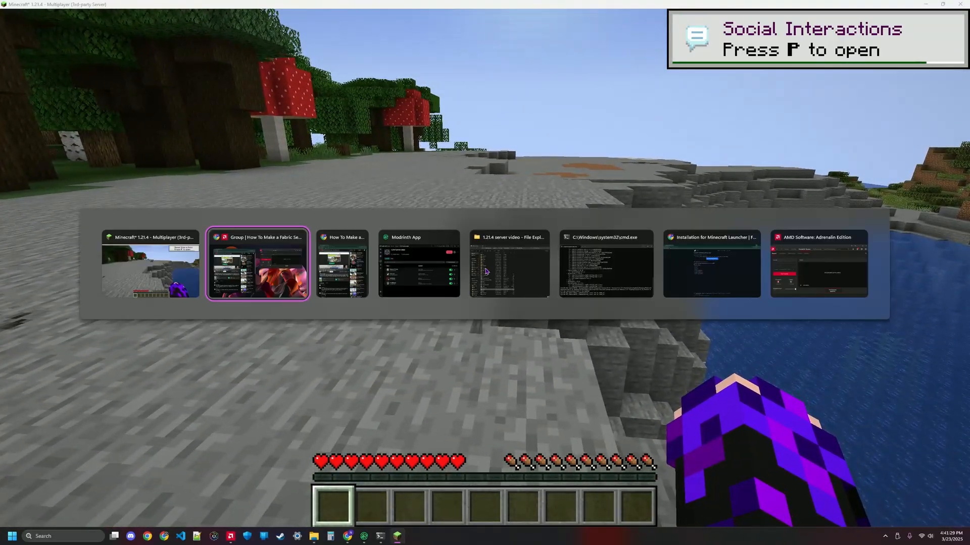
key(alt+Tab)
key(alt+Tab)
key(alt+Tab)
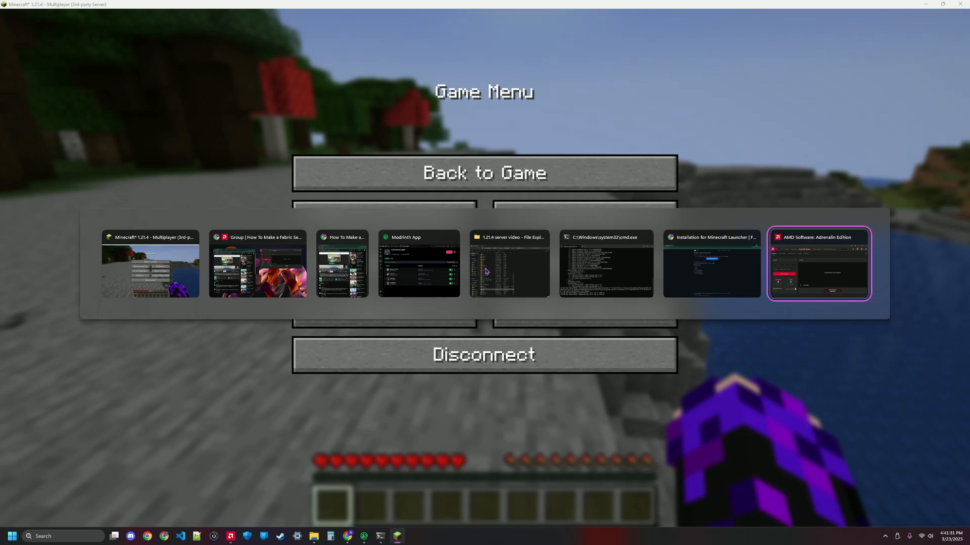
key(alt+Tab)
key(alt+Tab)
Step: Open the server console and run the op command with your player name to make yourself an operator
key(Escape)
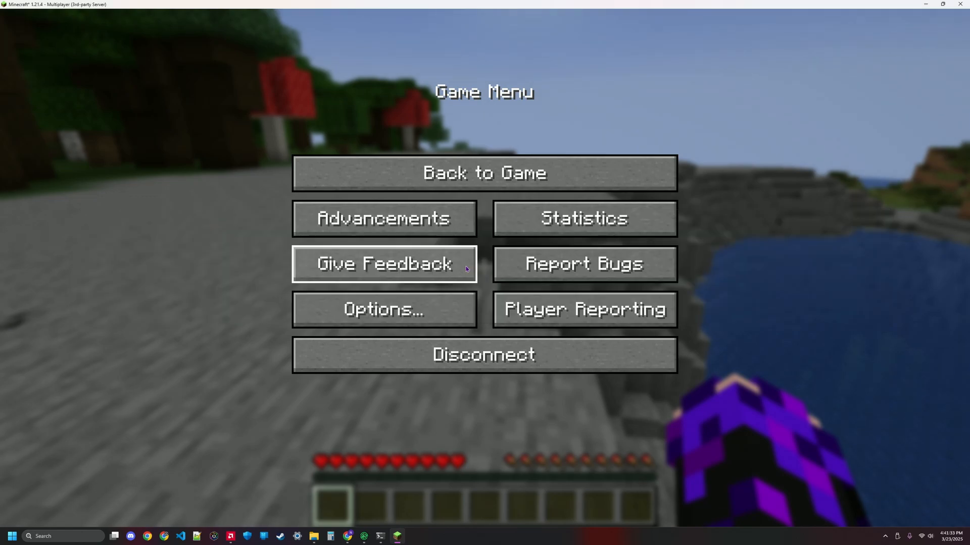
click(382, 536)
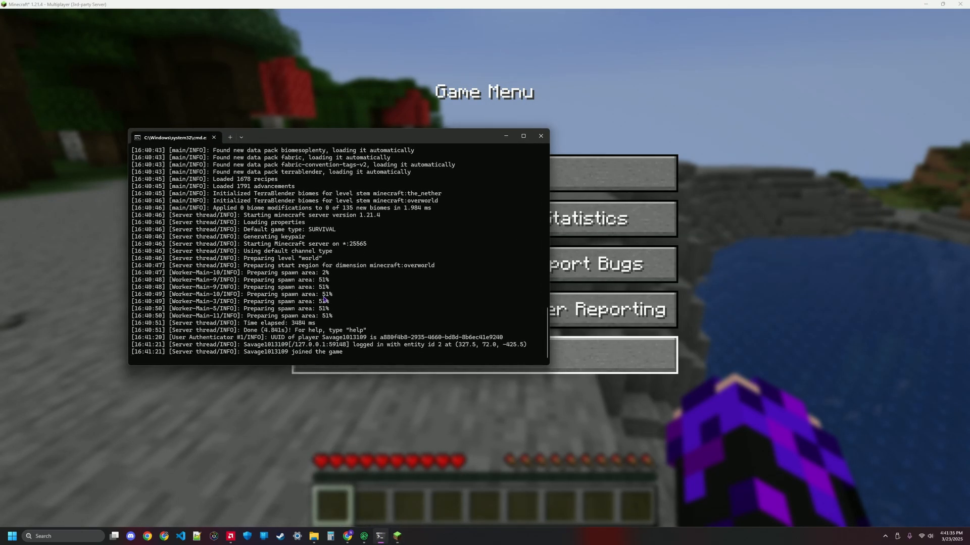
drag(239, 342, 349, 357)
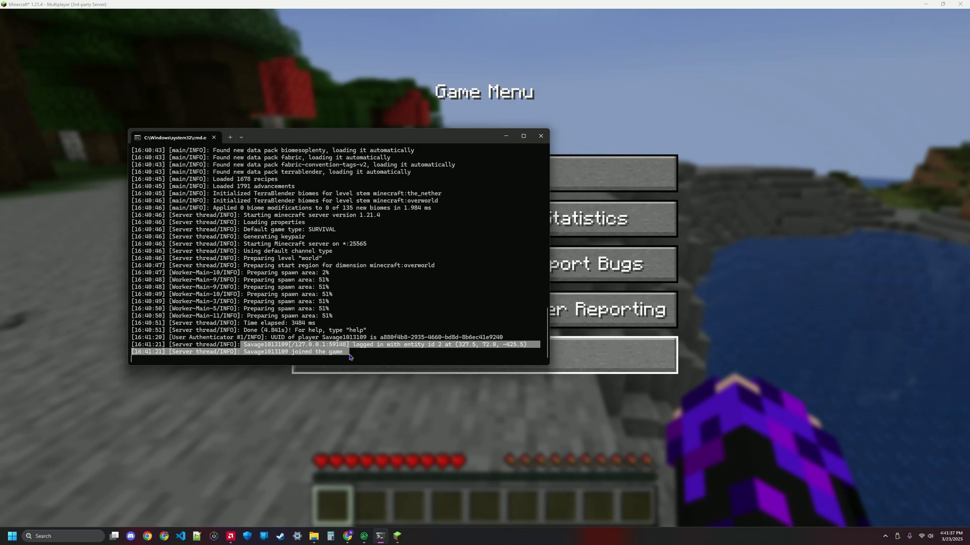
click(301, 349)
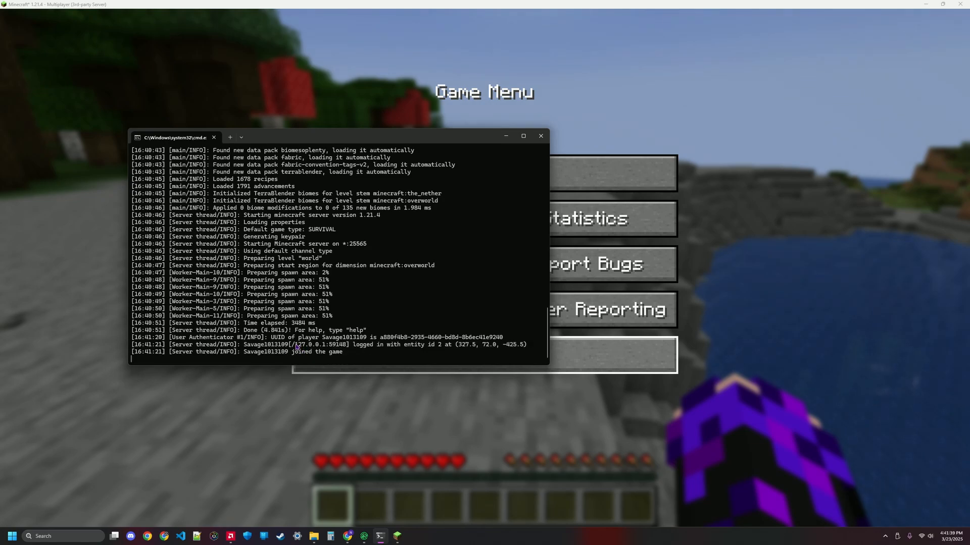
drag(297, 348, 344, 345)
key(Return)
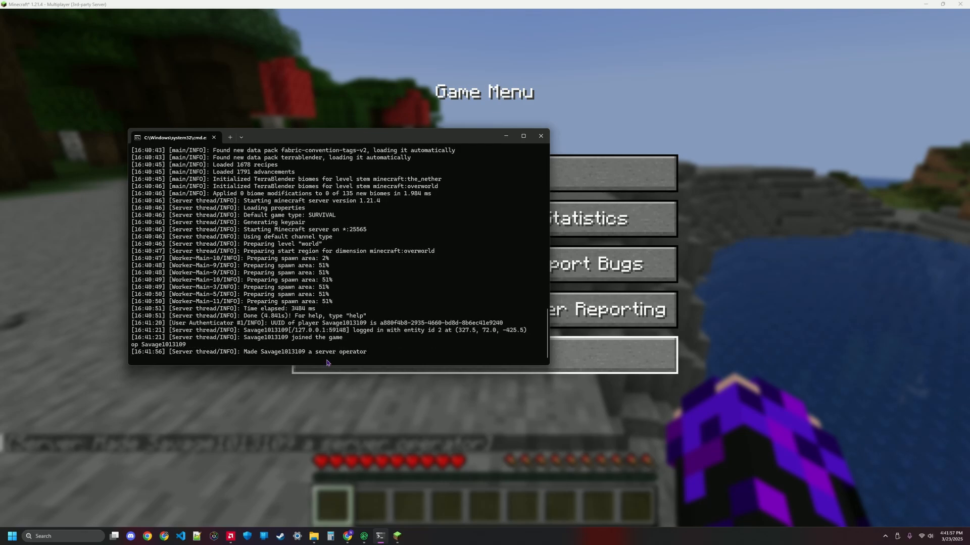
Step: Minimize the server console, return to the game, and switch your game mode to Creative
click(505, 136)
click(504, 172)
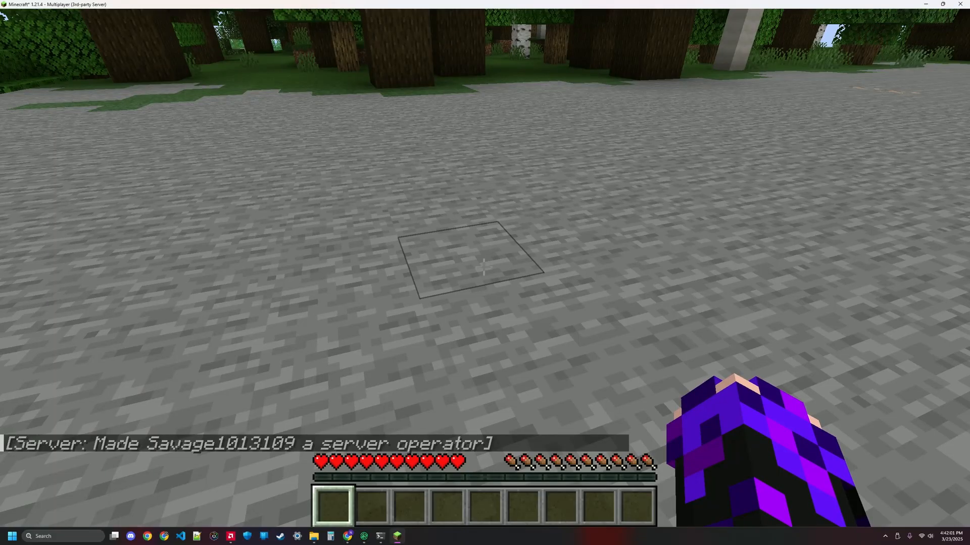
key(F3+F4)
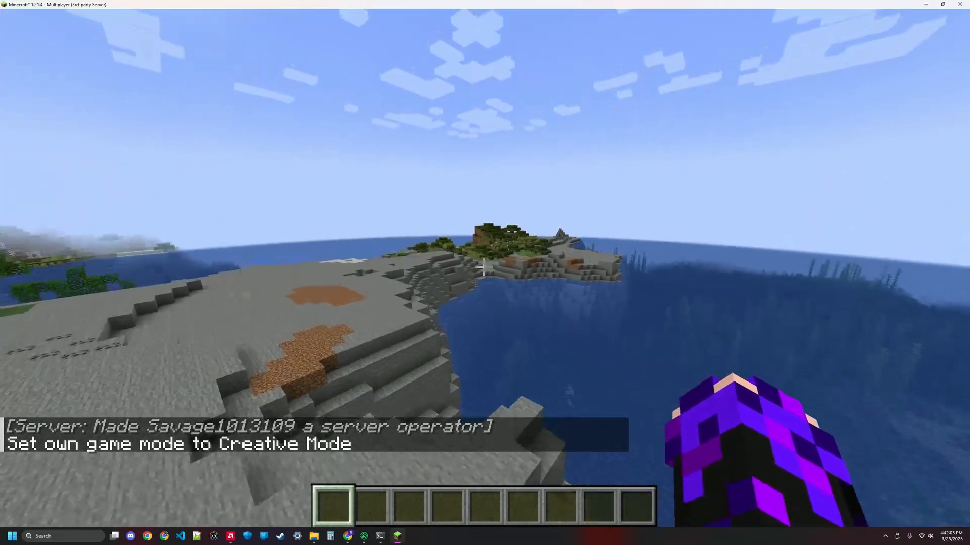
Step: Fly around the world to look at the newly generated terrain
key(space)
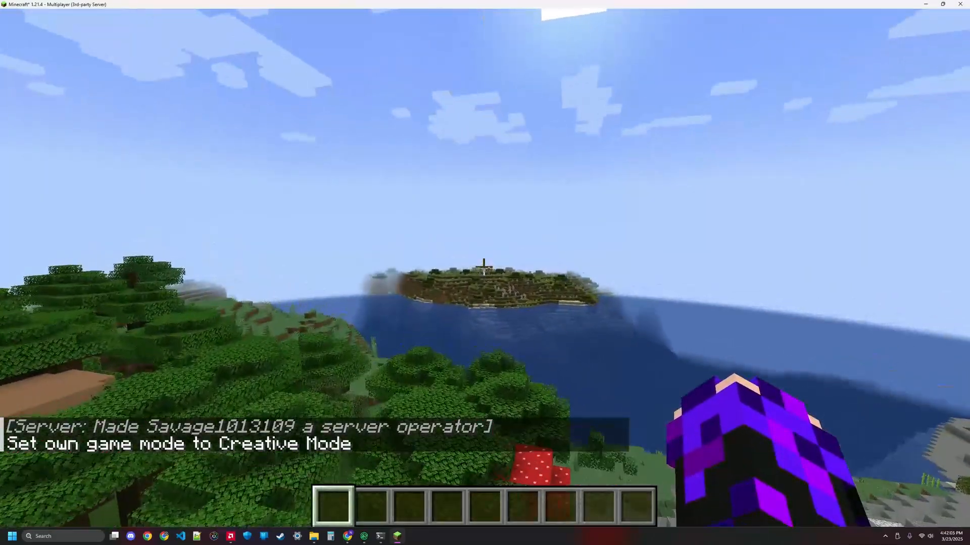
key(w)
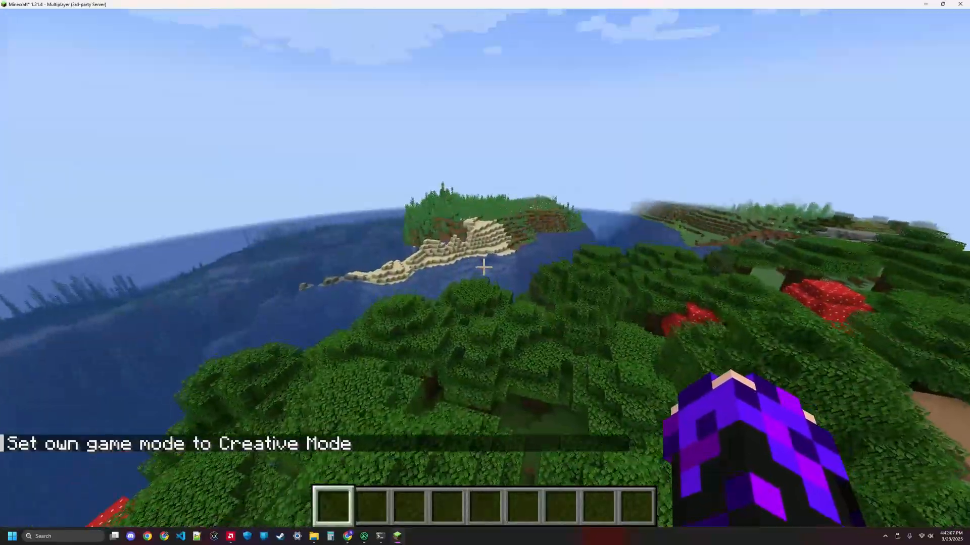
key(w)
click(484, 267)
click(483, 267)
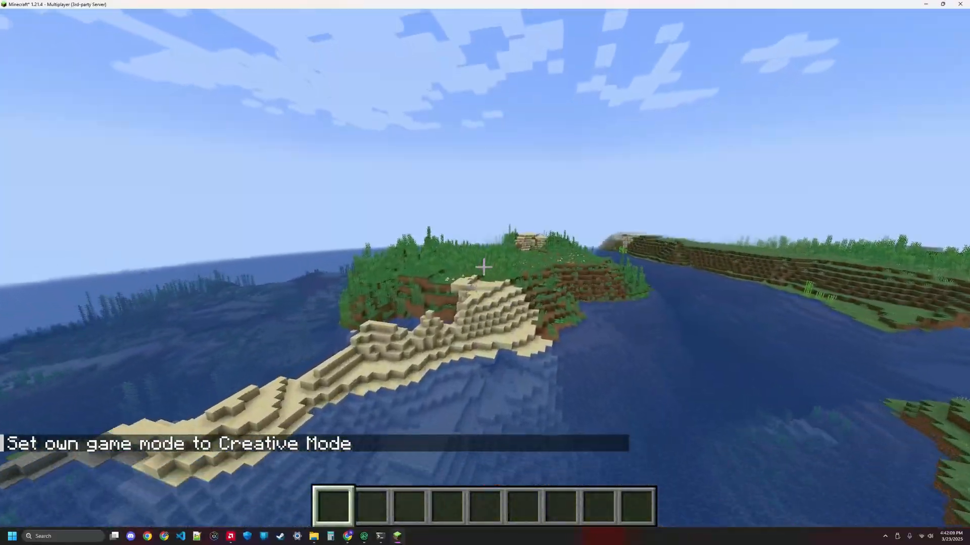
key(w)
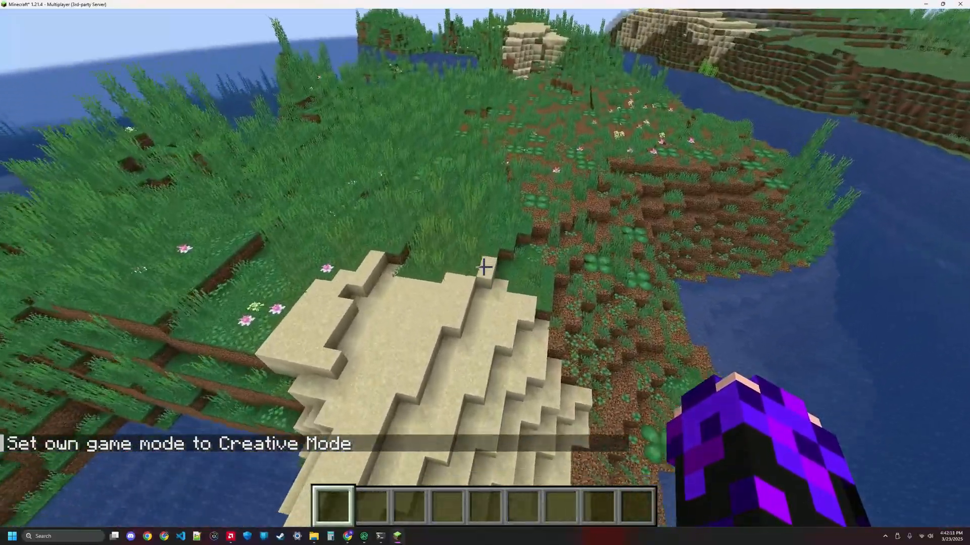
key(w)
key(shift)
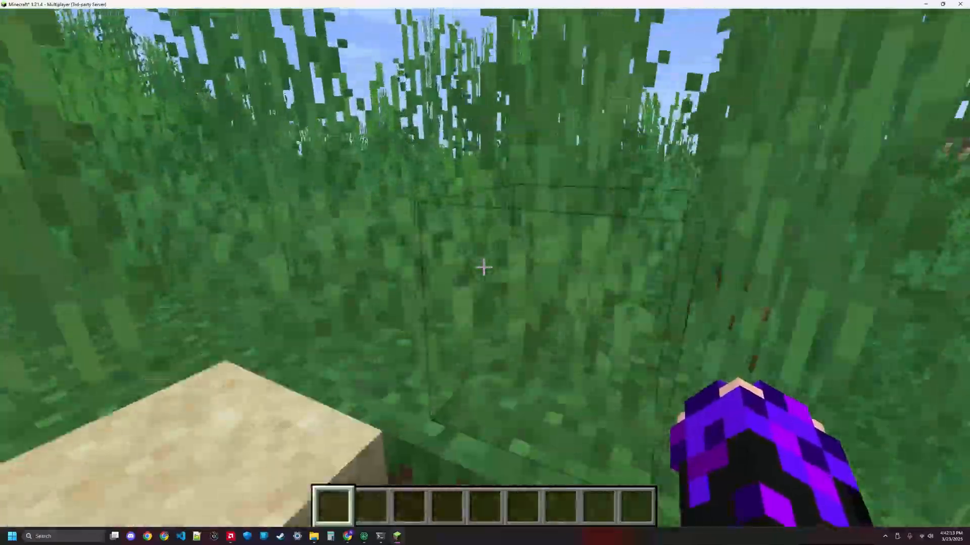
key(w)
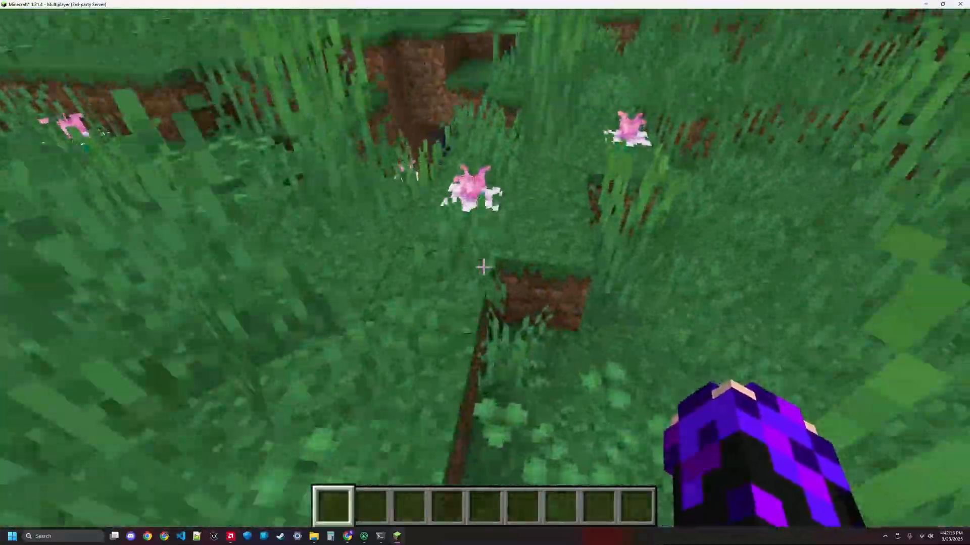
key(w)
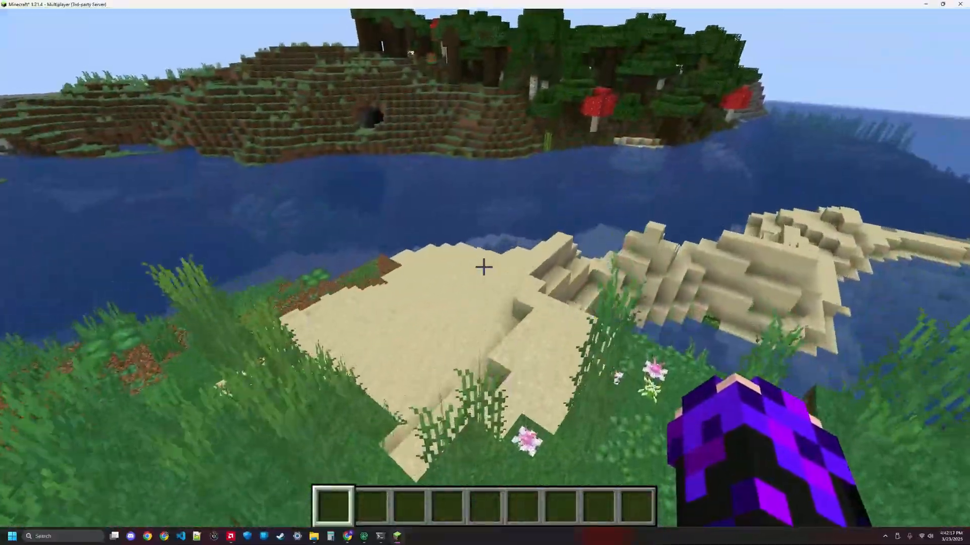
Step: Disconnect from the server and quit the game from the title screen
key(Escape)
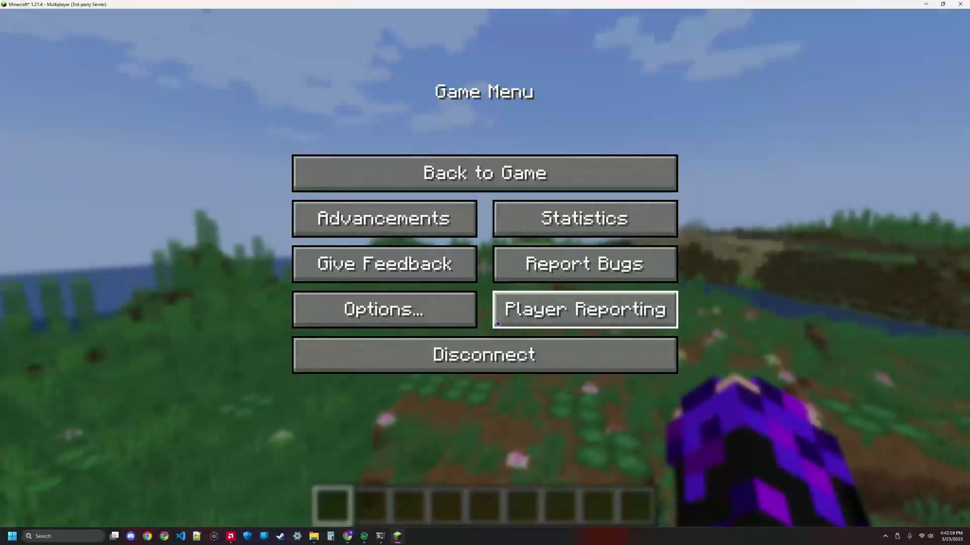
click(515, 356)
key(Escape)
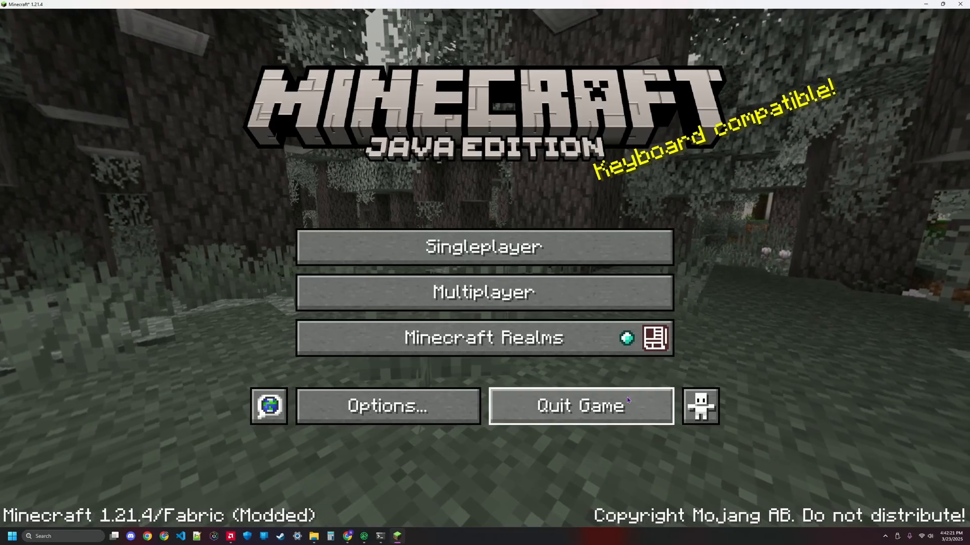
click(626, 398)
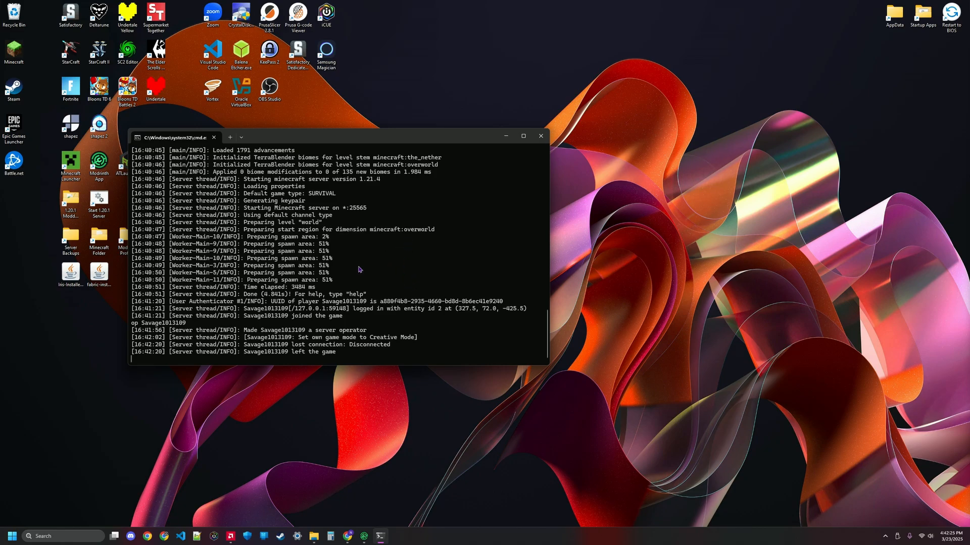
Step: Close the server console window and the Modrinth App window
click(543, 139)
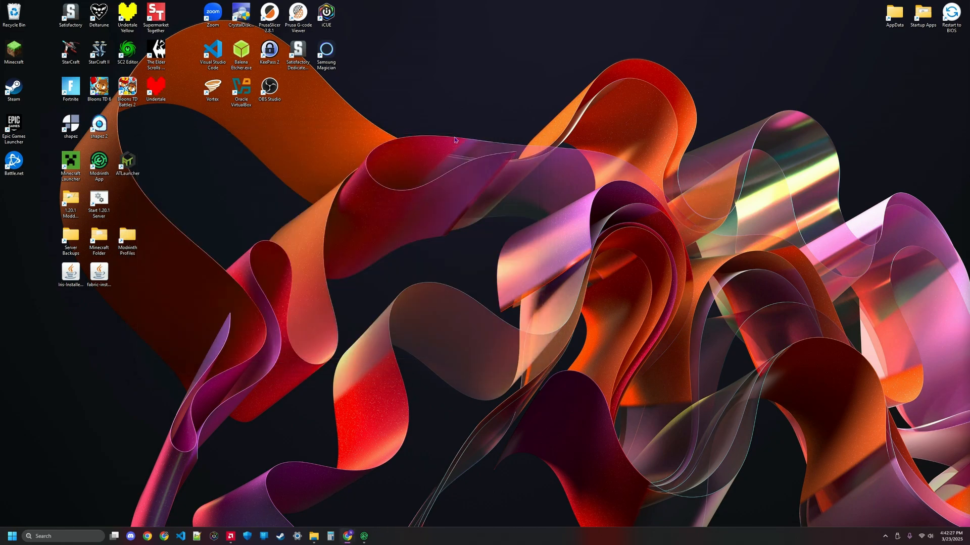
click(362, 538)
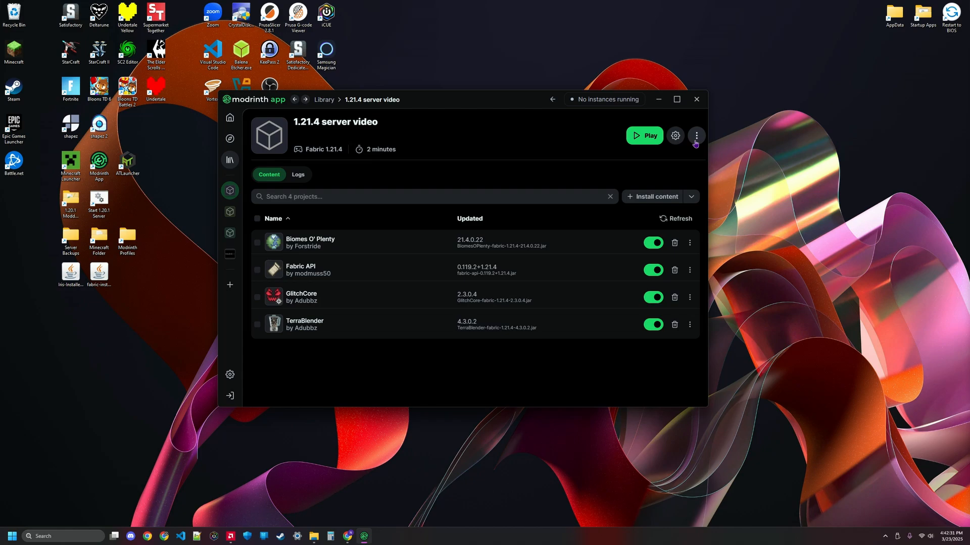
click(699, 100)
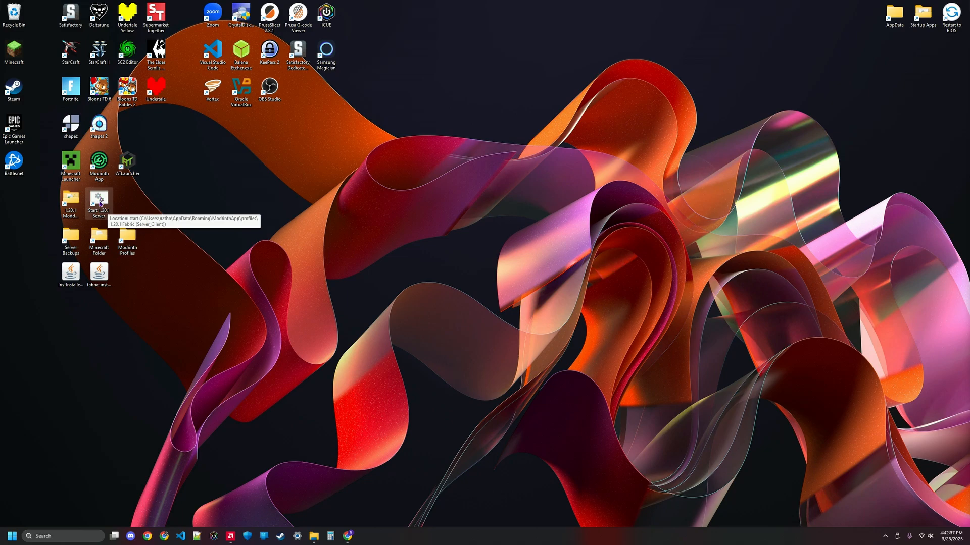
Step: Start creating a new shortcut on the desktop and open the browser for its target location
right_click(310, 277)
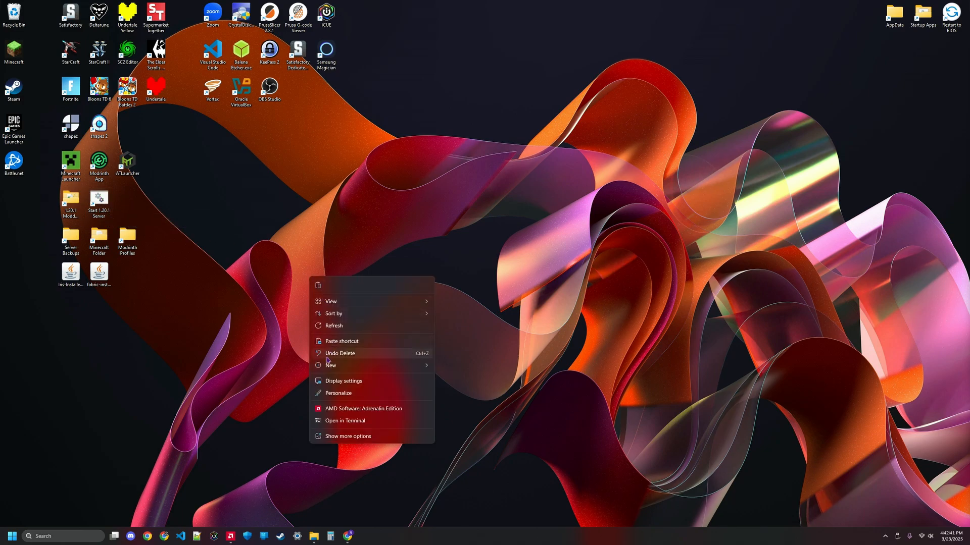
mouse_move(329, 366)
click(469, 378)
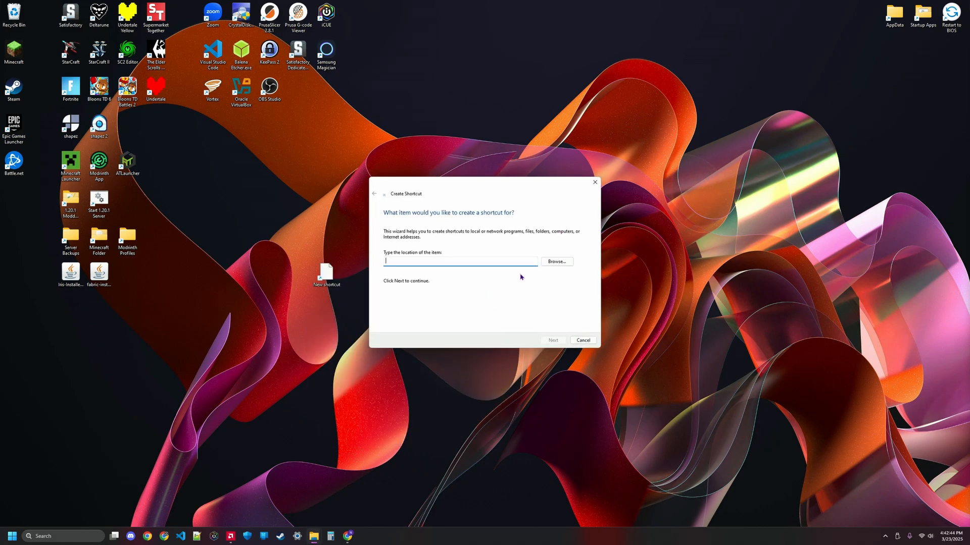
click(556, 261)
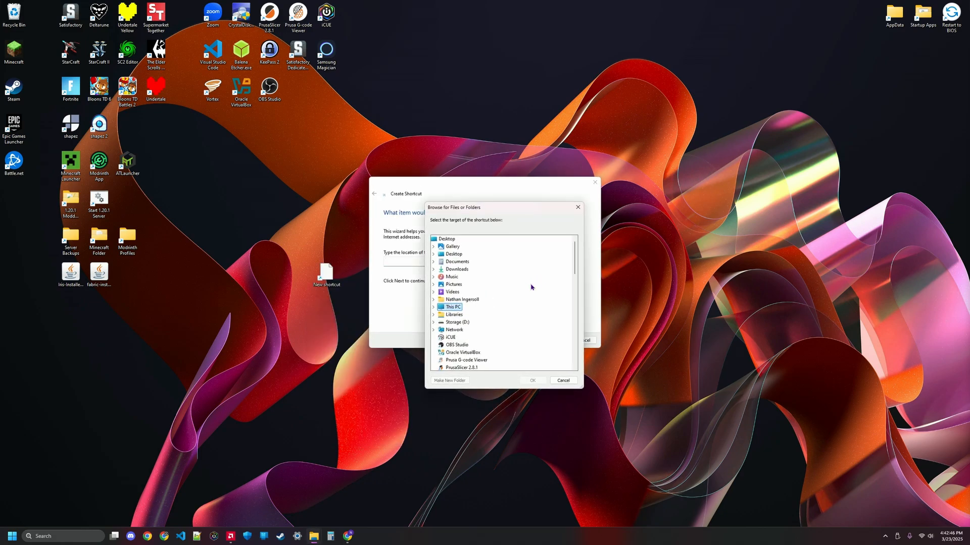
Step: Browse to the 1.21.4 server video instance folder under ModrinthApp profiles and pick start.bat as the shortcut target
double_click(457, 308)
double_click(460, 315)
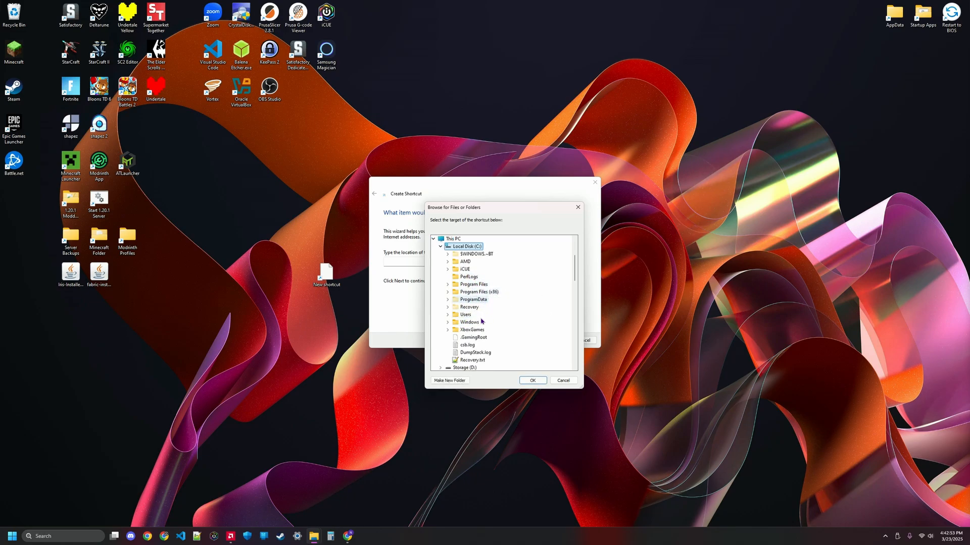
double_click(466, 317)
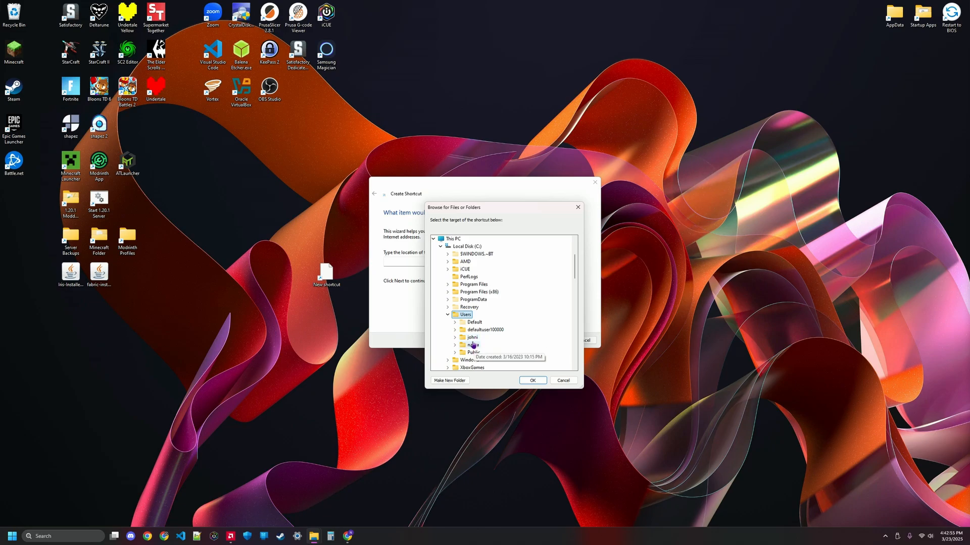
double_click(473, 347)
double_click(483, 269)
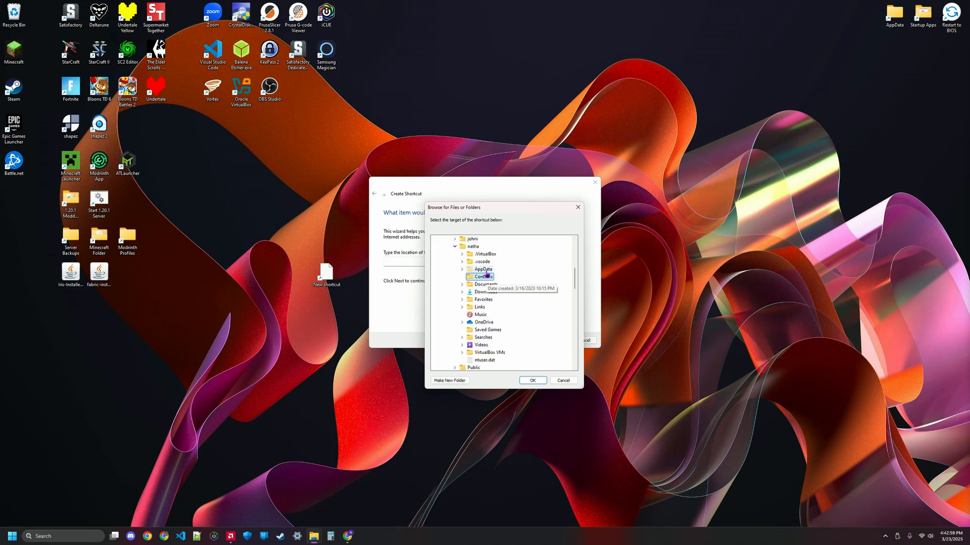
double_click(496, 293)
scroll(523, 333, down, 1)
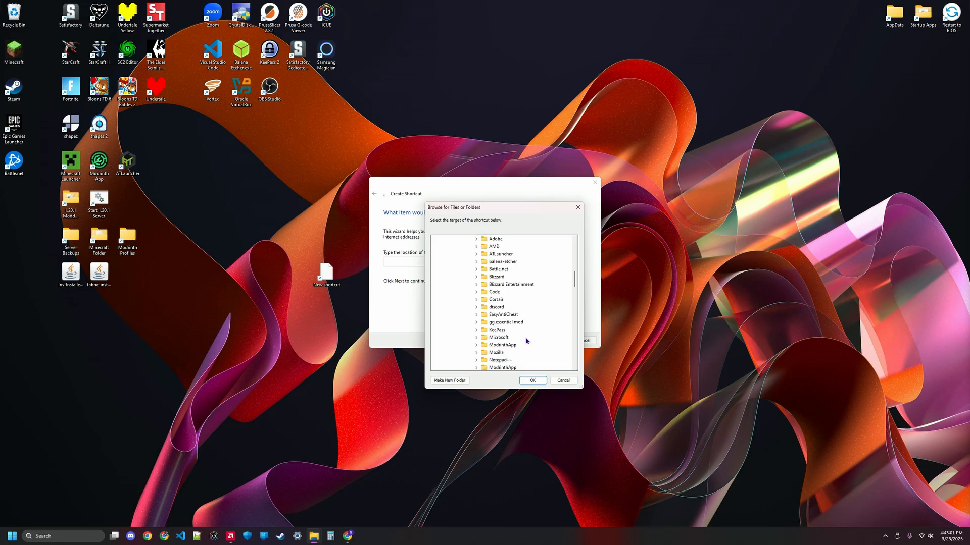
double_click(509, 345)
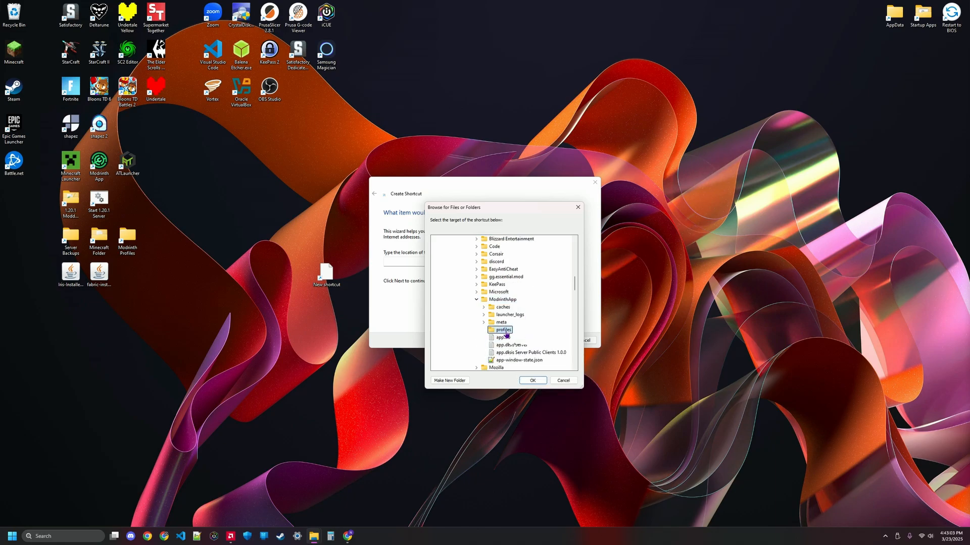
double_click(503, 299)
double_click(523, 344)
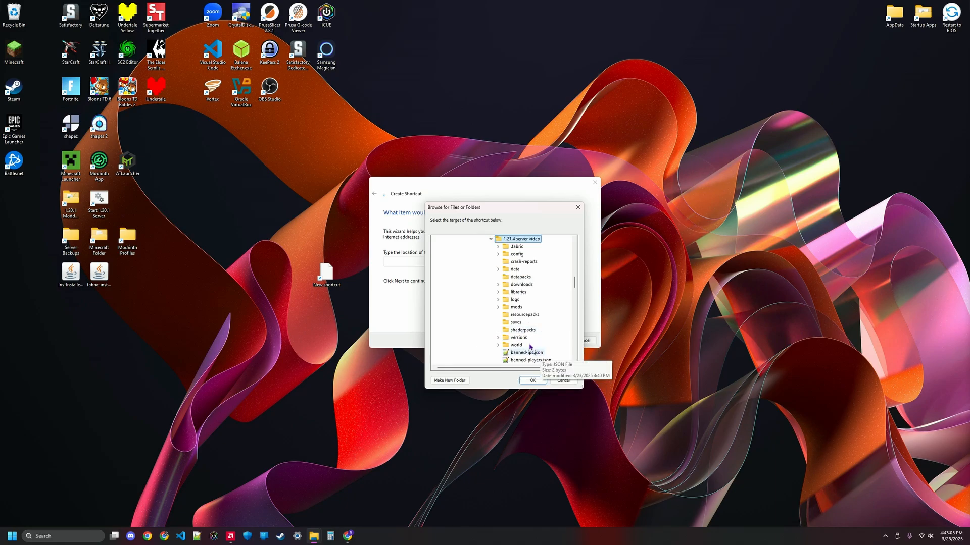
scroll(533, 348, down, 1)
scroll(533, 348, down, 3)
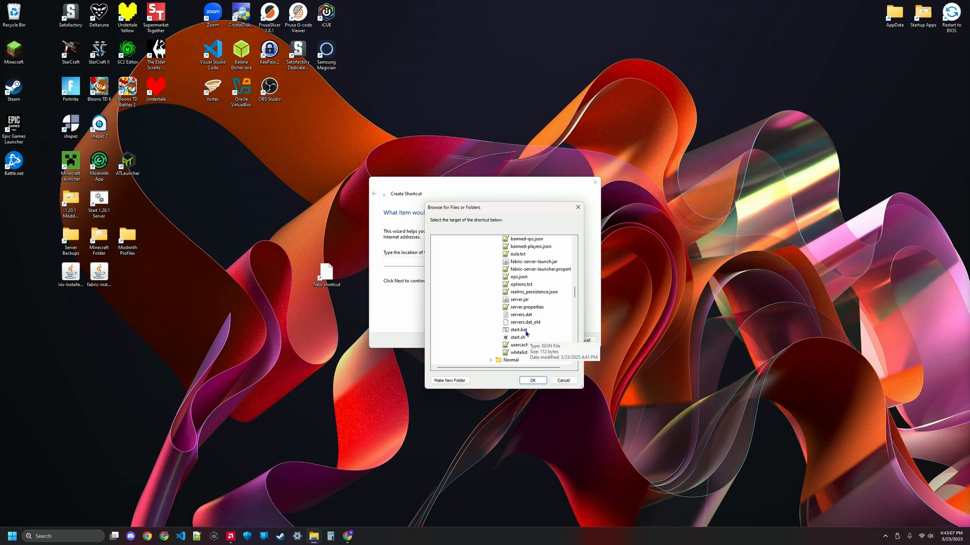
click(517, 332)
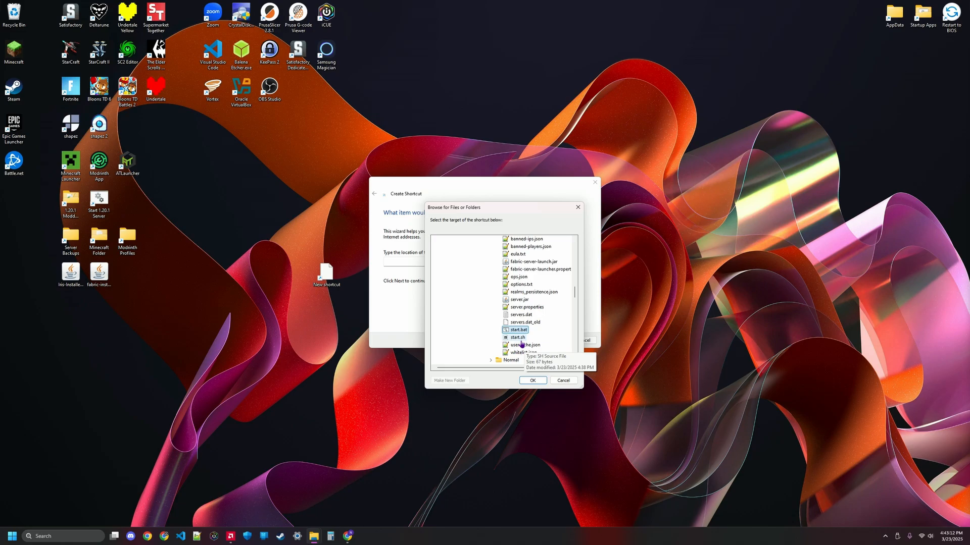
click(538, 383)
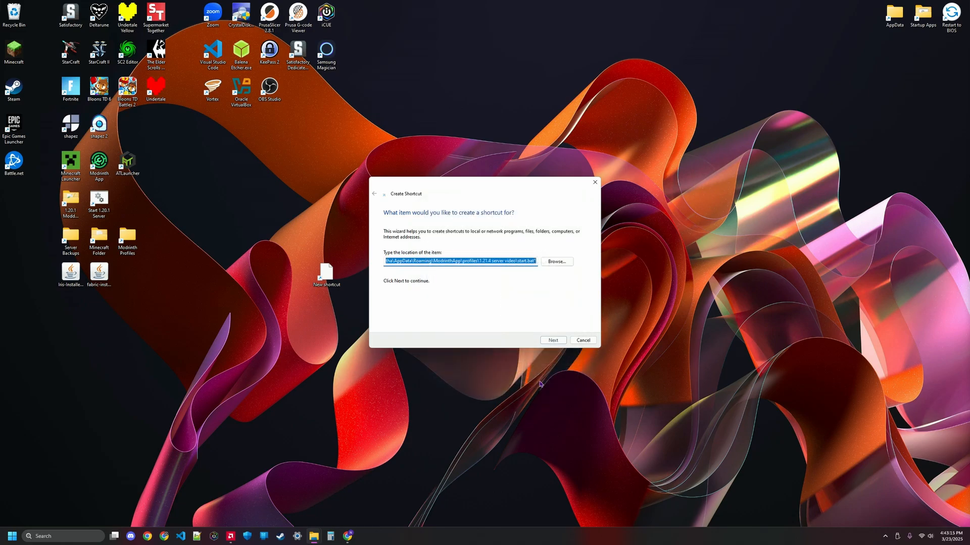
Step: Name the shortcut Start 1.21.4 Server and finish the shortcut wizard
click(557, 343)
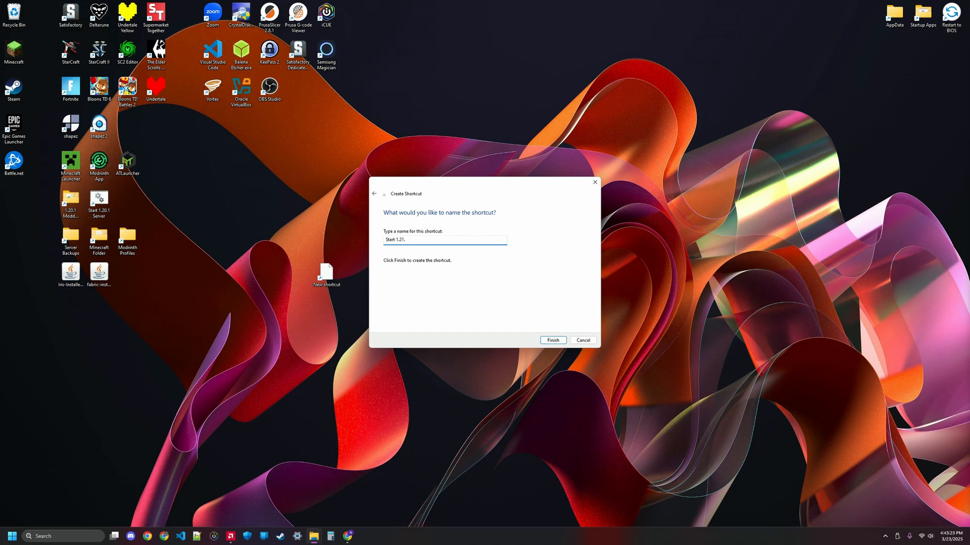
key(Return)
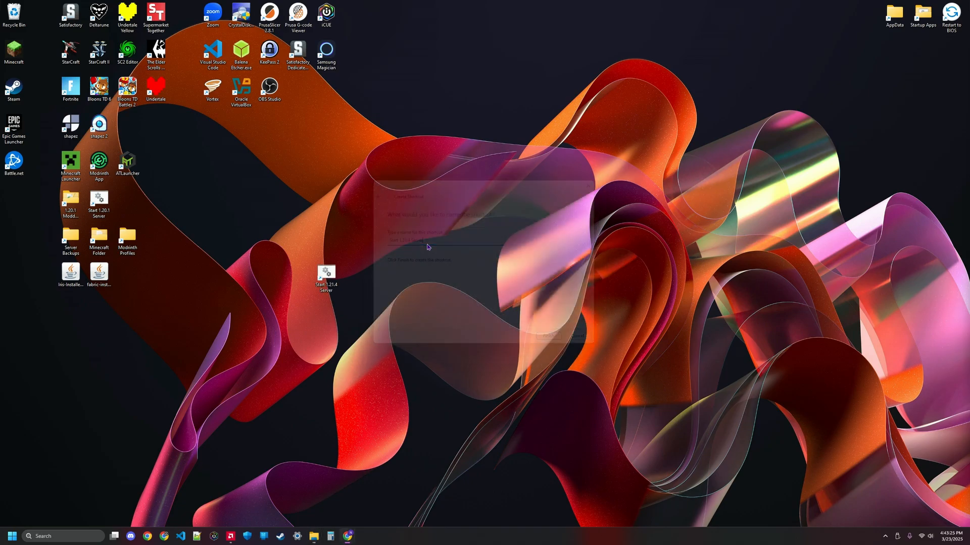
Step: Launch the server from the new desktop shortcut and shut it down with the stop command
double_click(327, 274)
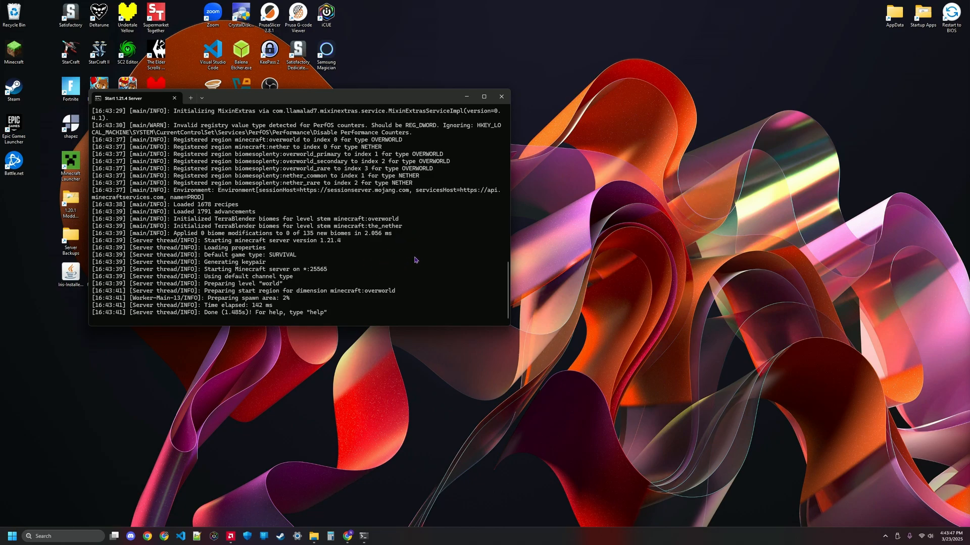
text(stop)
key(BackSpace)
key(BackSpace)
key(BackSpace)
key(BackSpace)
key(BackSpace)
text(sstop)
key(BackSpace)
key(BackSpace)
key(BackSpace)
key(BackSpace)
key(BackSpace)
text(stop)
key(Return)
key(Return)
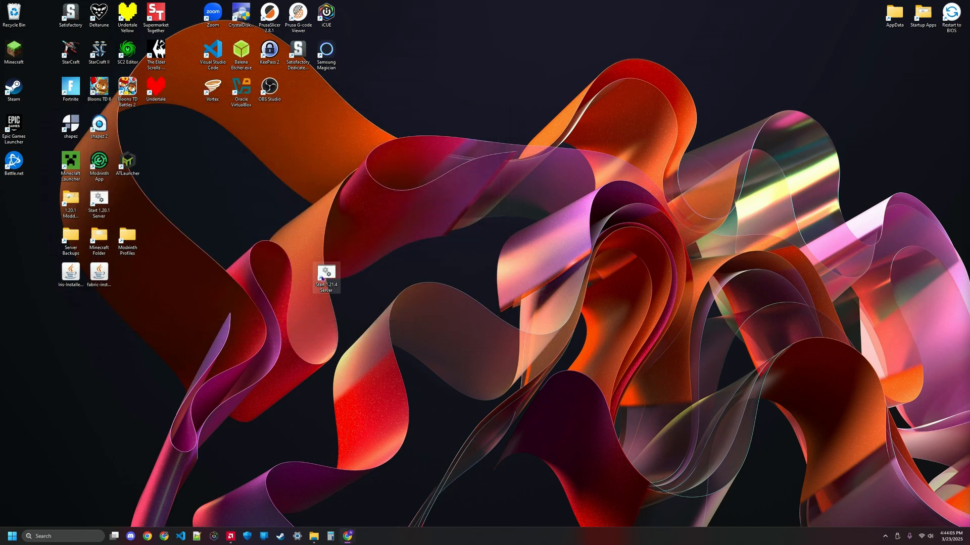
Step: Open the instance folder in File Explorer and open start.bat for editing in Notepad
click(313, 536)
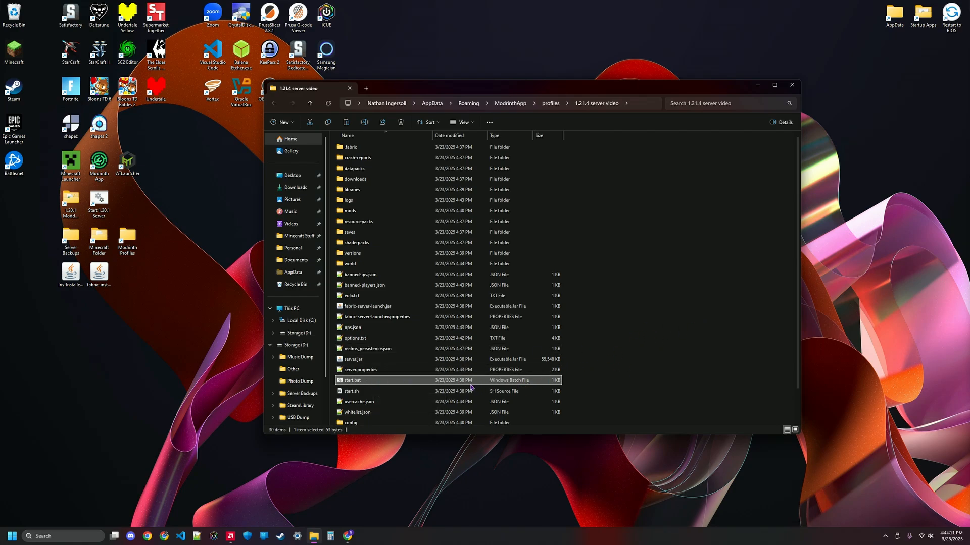
right_click(366, 382)
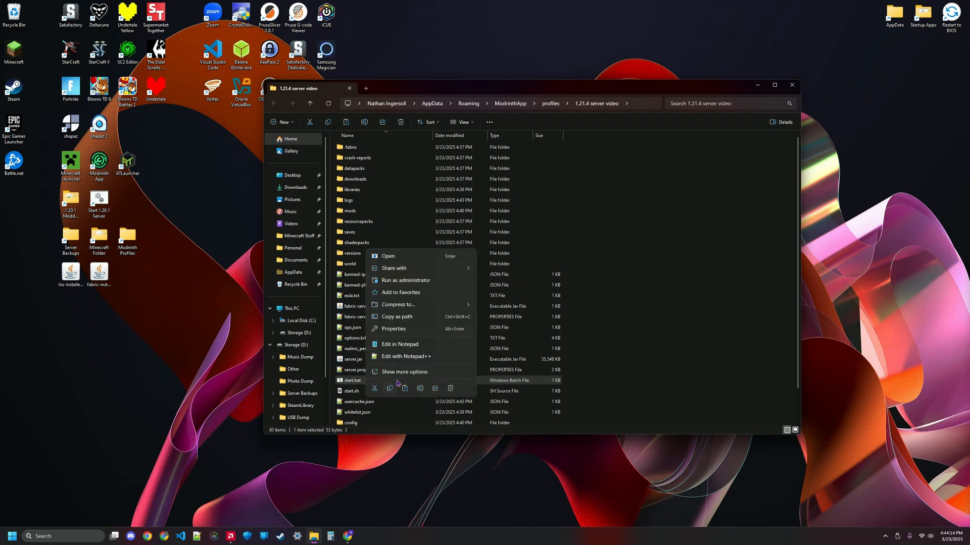
click(416, 347)
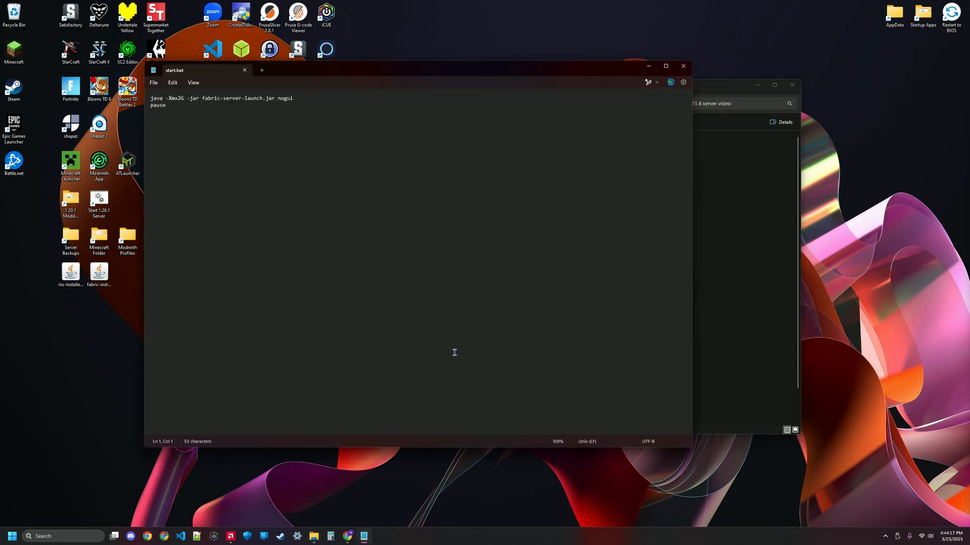
Step: Set the -Xmx memory allocation in the start.bat java command to 32G
click(180, 95)
drag(177, 96, 181, 95)
click(387, 162)
drag(177, 98, 180, 97)
text(32)
drag(175, 99, 188, 96)
click(186, 104)
click(181, 99)
Step: Save start.bat and close Notepad and the File Explorer window
click(154, 82)
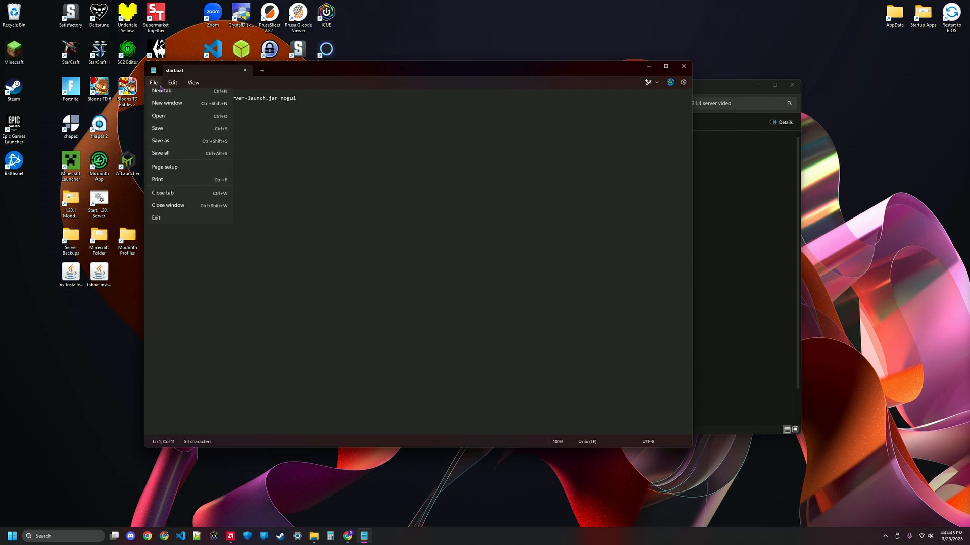
click(177, 133)
click(683, 67)
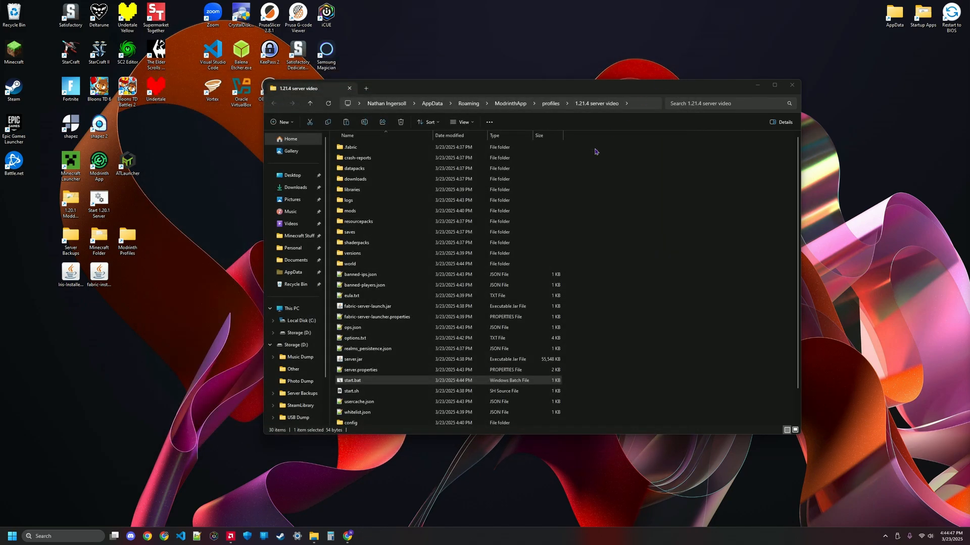
click(757, 85)
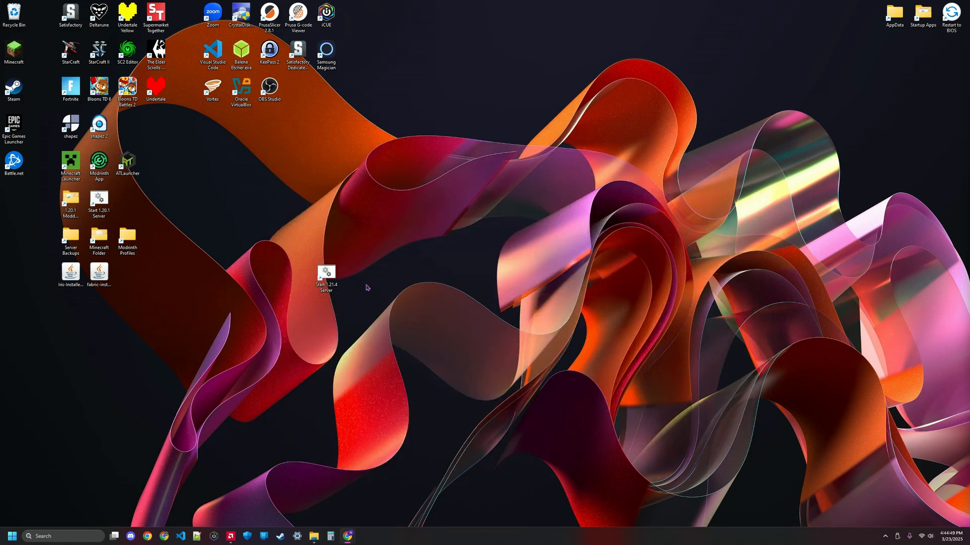